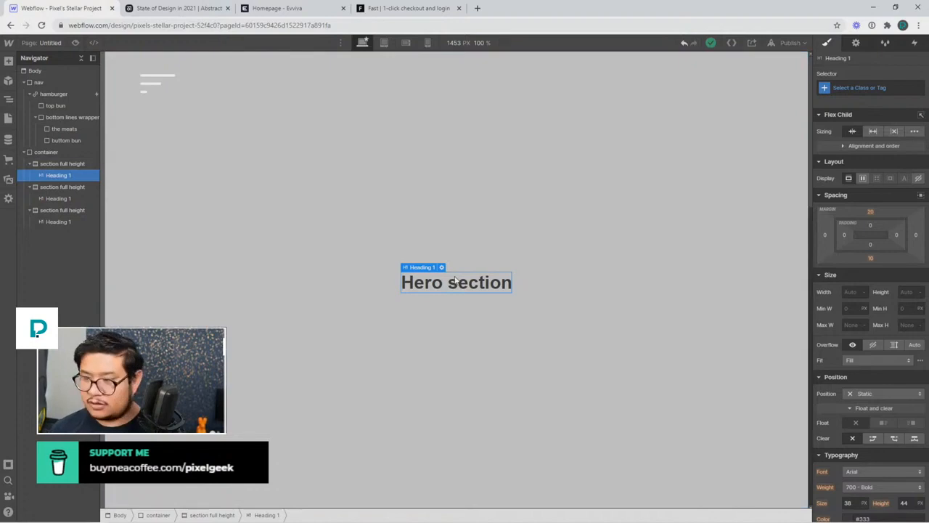
pyautogui.click(453, 270)
pyautogui.click(430, 285)
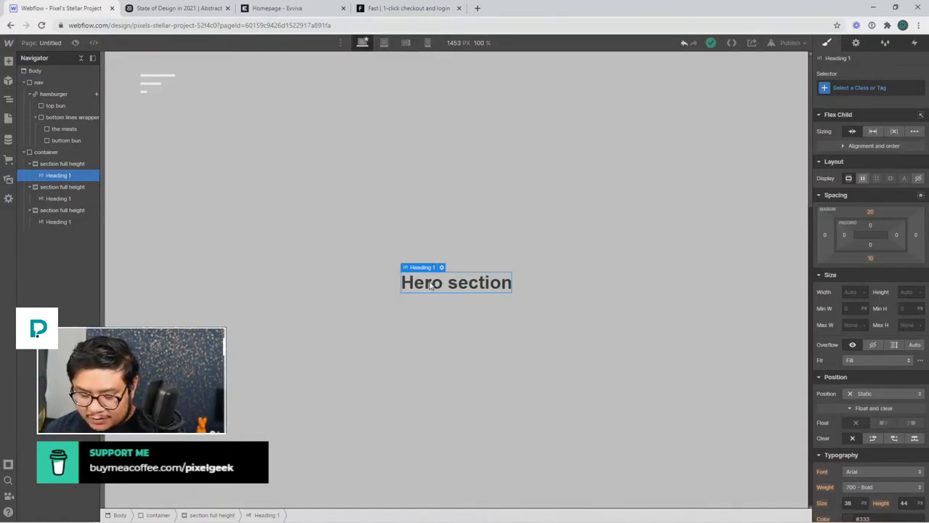
pyautogui.hotkey('ctrl', 'w')
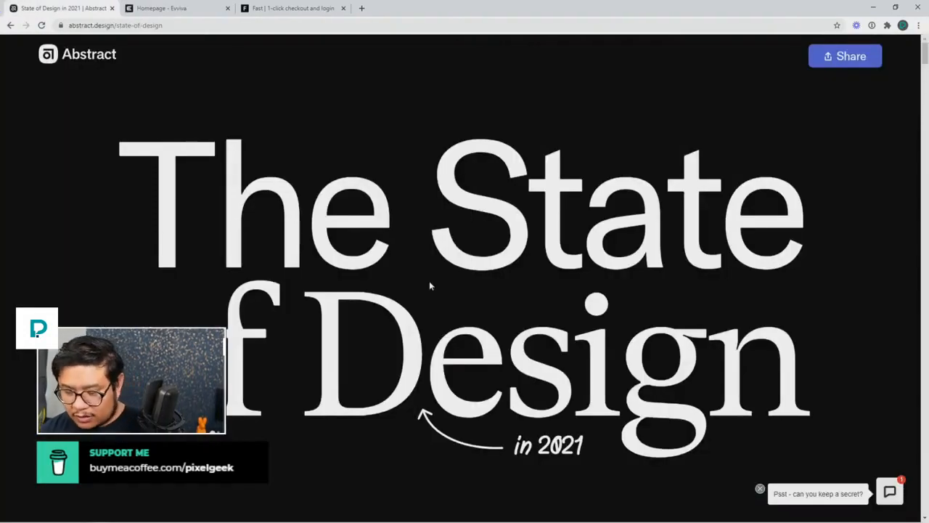
pyautogui.hotkey('ctrl', 'shift', 't')
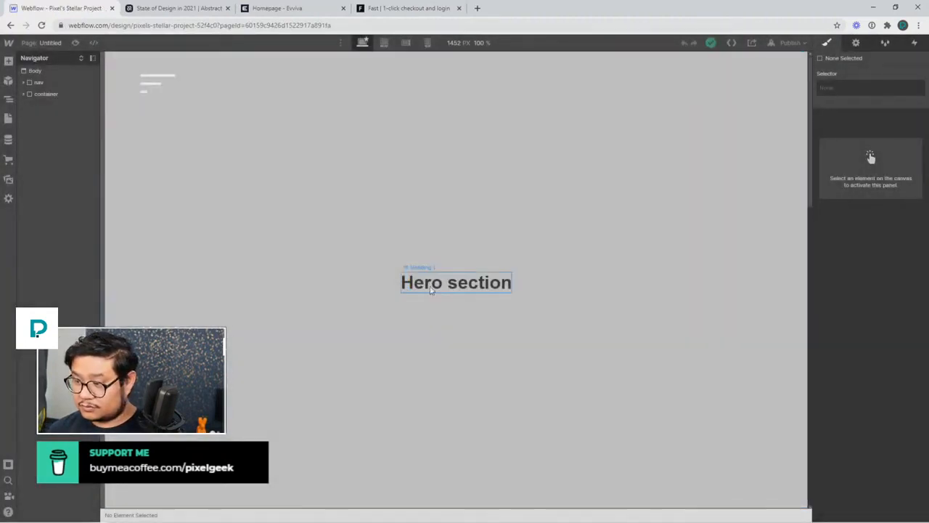
# Add a div block to the hero section and nest the "Hero section" heading inside it.
pyautogui.click(431, 289)
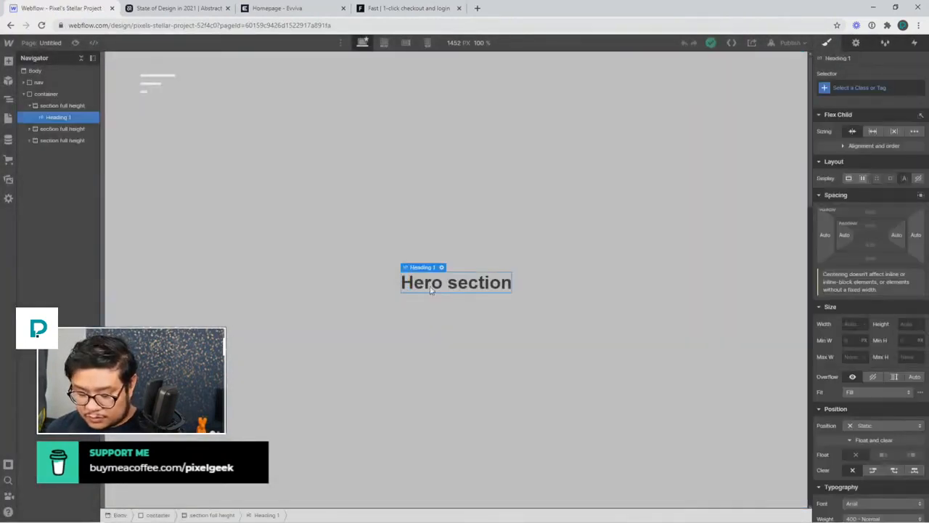
pyautogui.hotkey('ctrl', 'e')
pyautogui.write('d')
pyautogui.press('Return')
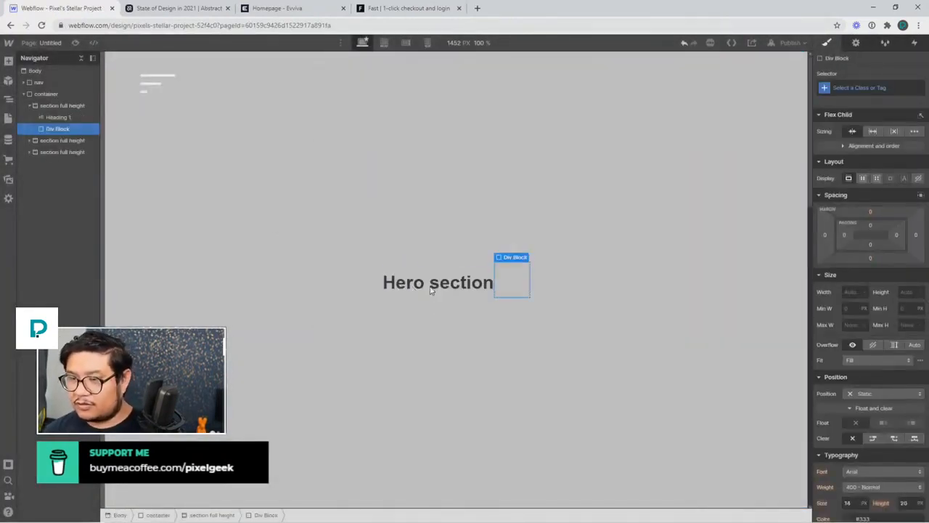
pyautogui.click(66, 118)
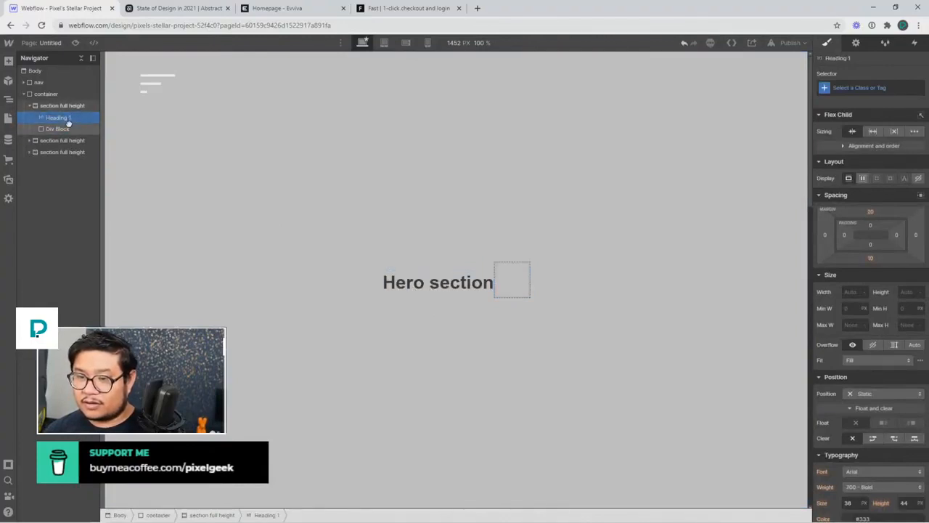
pyautogui.moveTo(67, 124); pyautogui.dragTo(67, 129)
# Give the div block around the heading the class "text wrapper" and set its position to Relative.
pyautogui.click(70, 118)
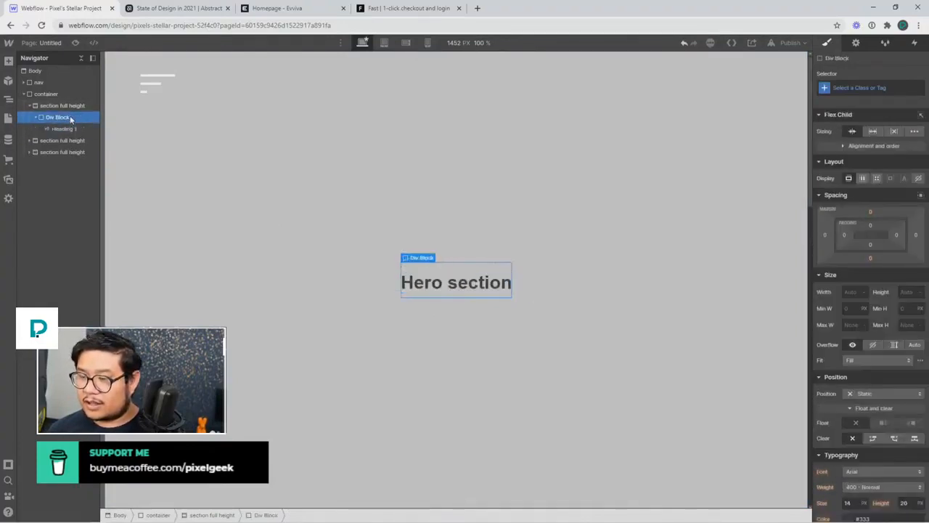
pyautogui.click(875, 87)
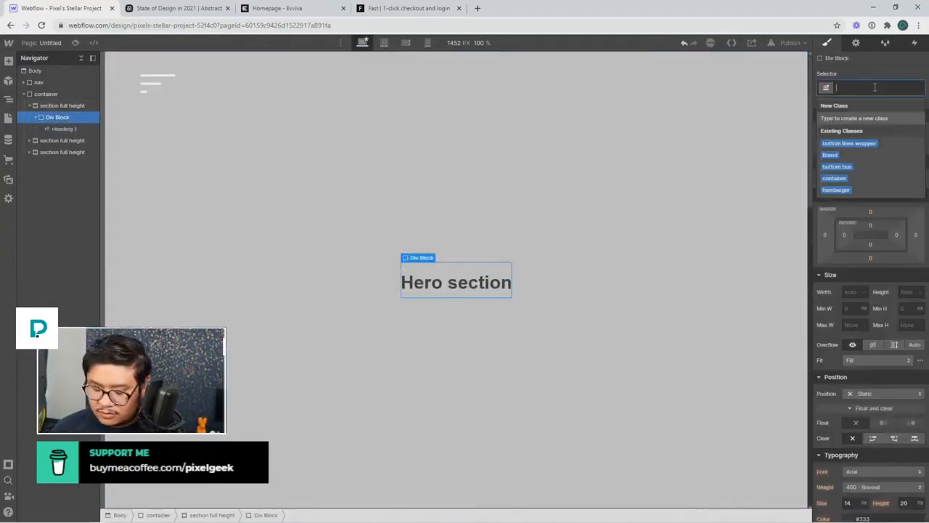
pyautogui.write('text wrapper')
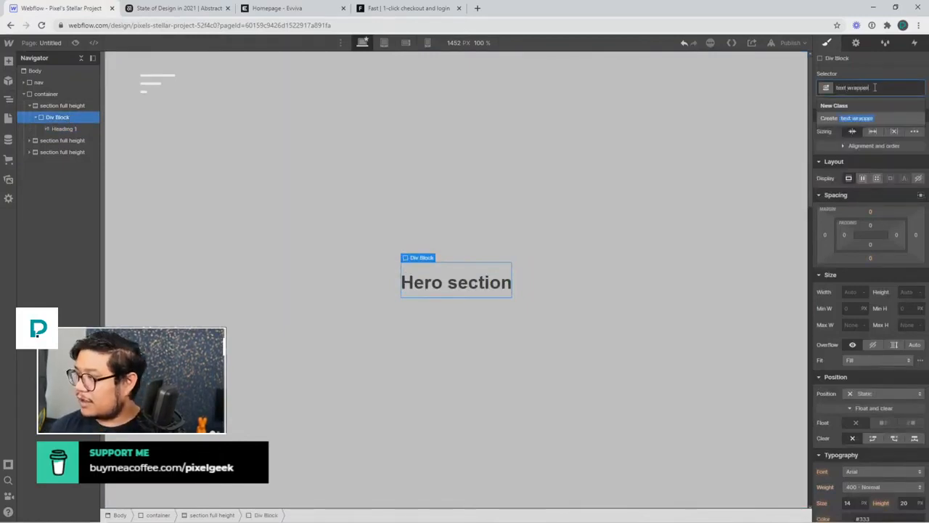
pyautogui.press('Return')
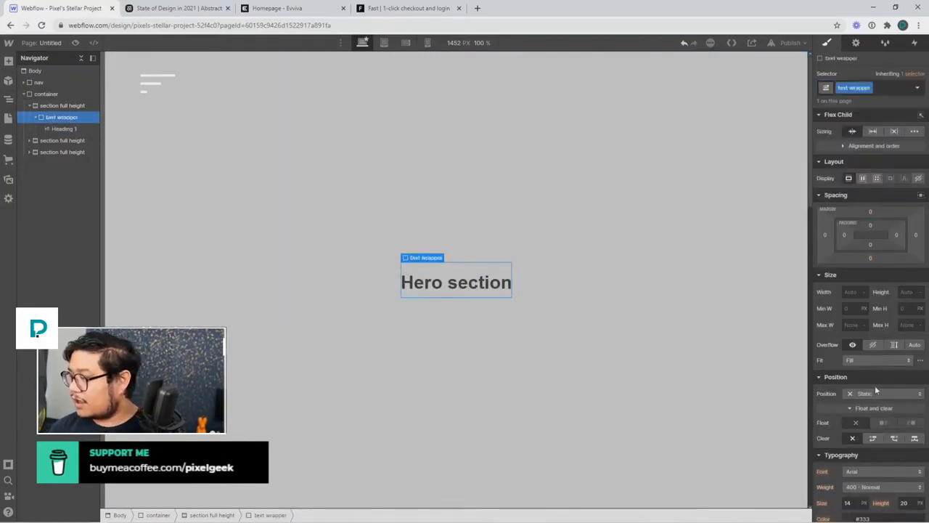
pyautogui.click(864, 393)
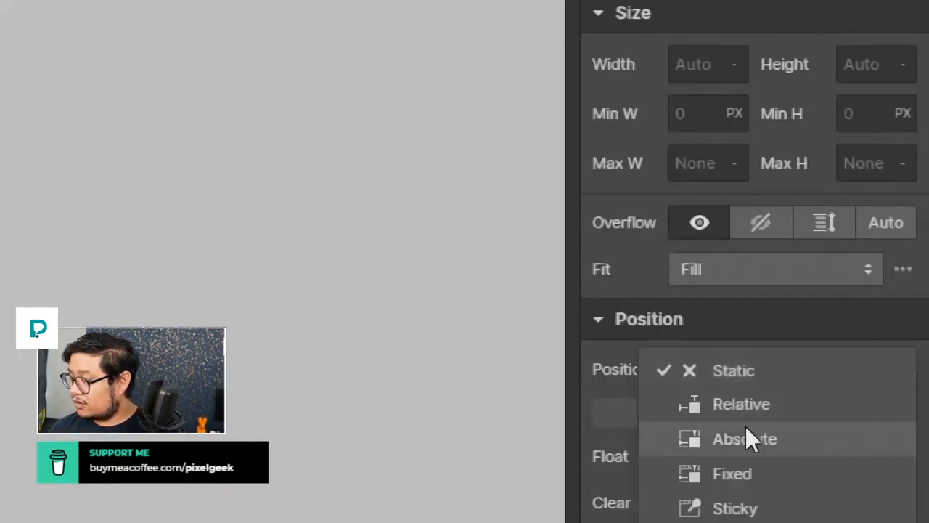
pyautogui.click(751, 403)
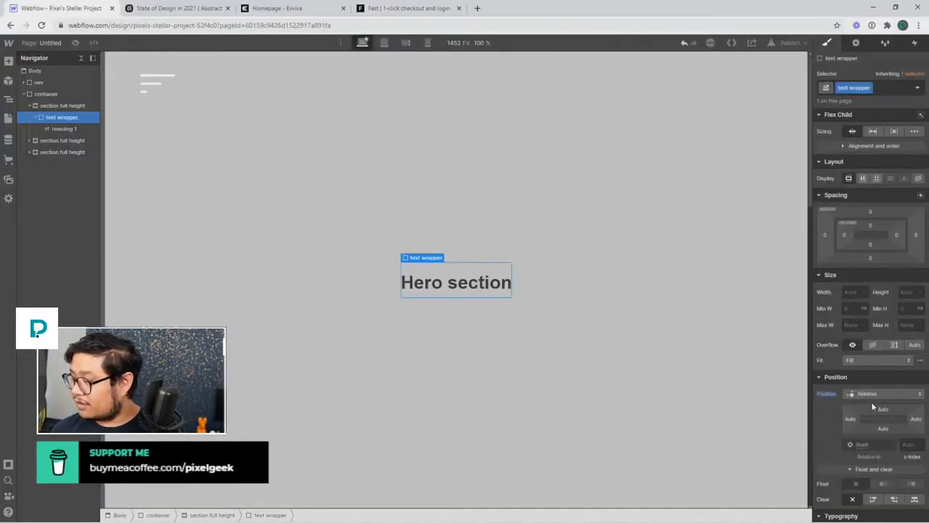
# Set the top and bottom margins of the "Hero section" heading to 0.
pyautogui.click(498, 304)
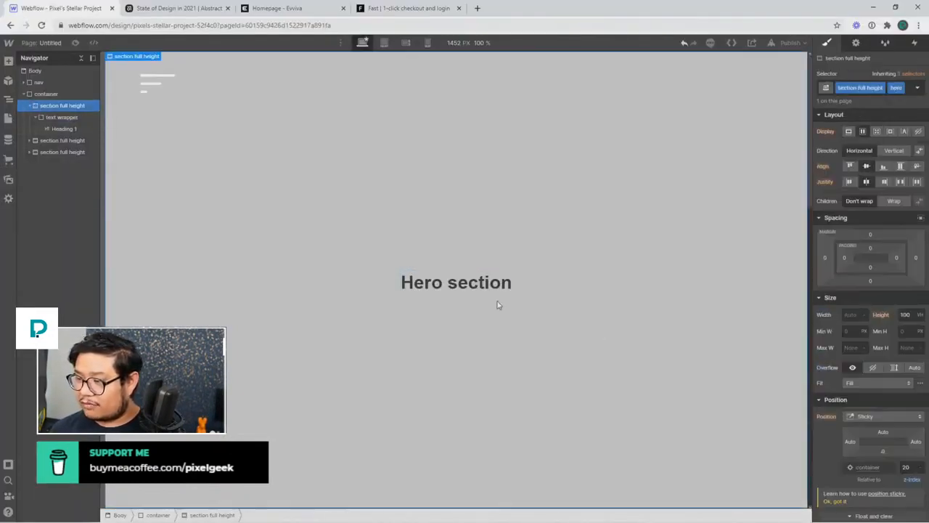
pyautogui.click(476, 292)
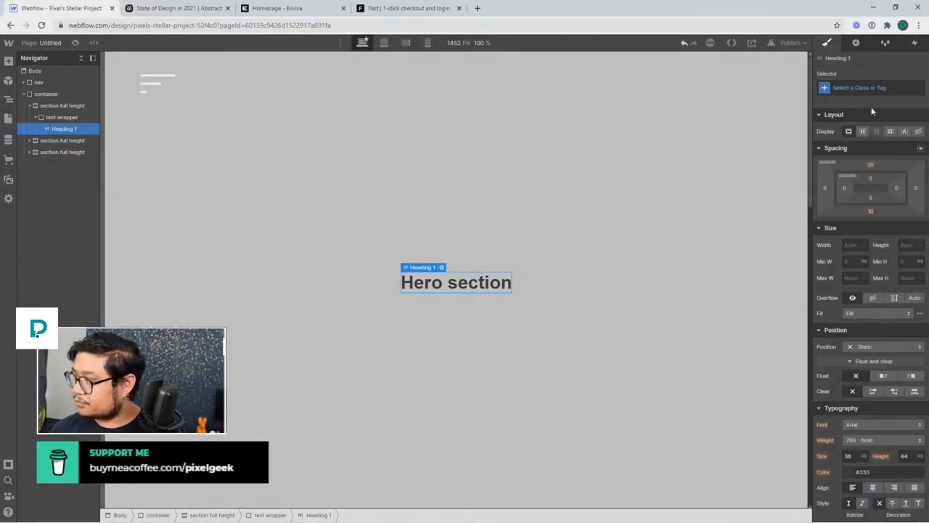
pyautogui.click(871, 165)
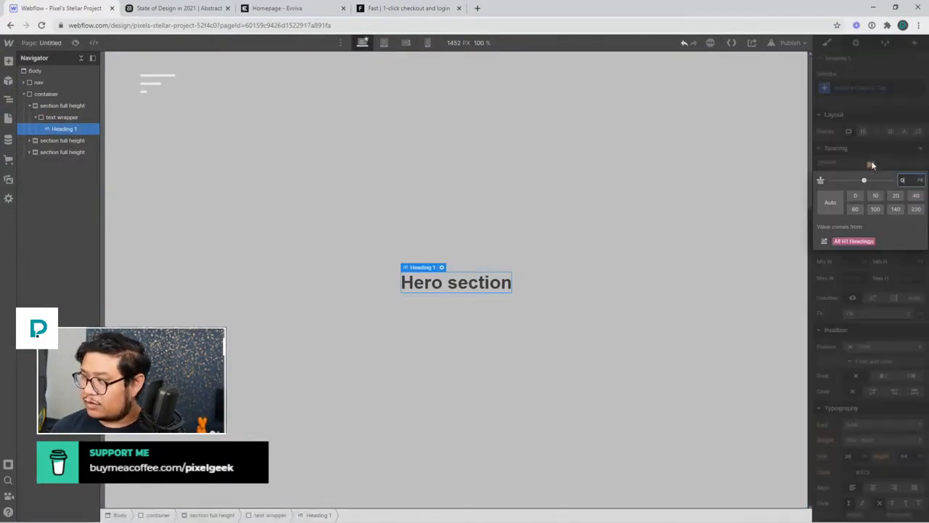
pyautogui.write('0')
pyautogui.press('Return')
pyautogui.click(872, 210)
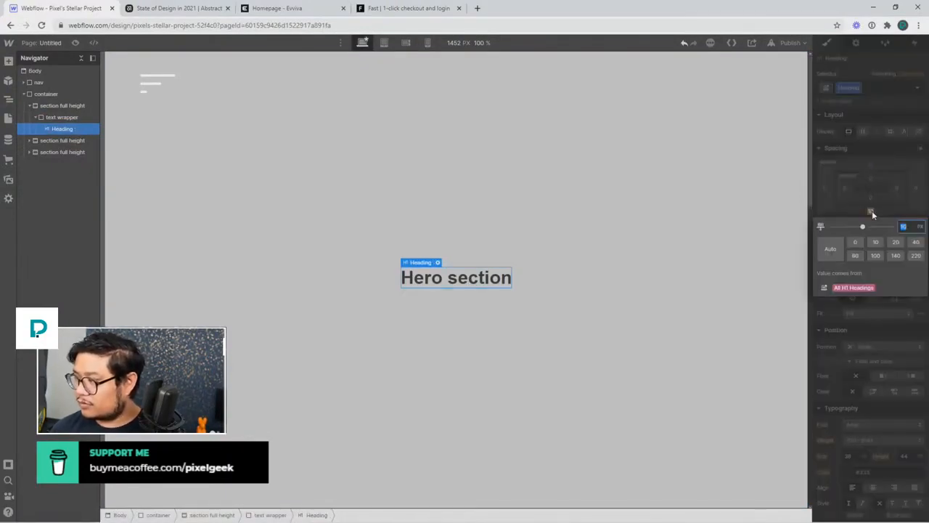
pyautogui.write('0')
pyautogui.press('Return')
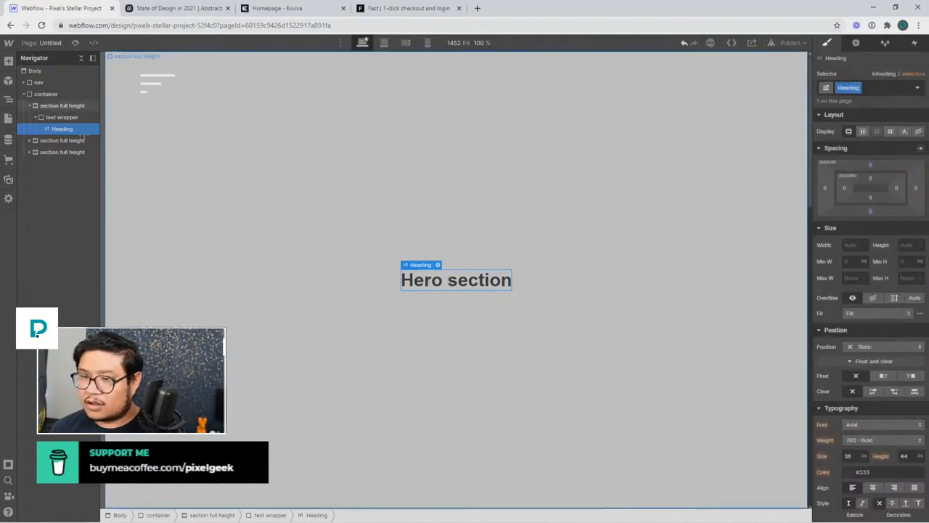
# Add a new div block inside the text wrapper, below the heading.
pyautogui.click(66, 118)
pyautogui.hotkey('ctrl', 'e')
pyautogui.write('div')
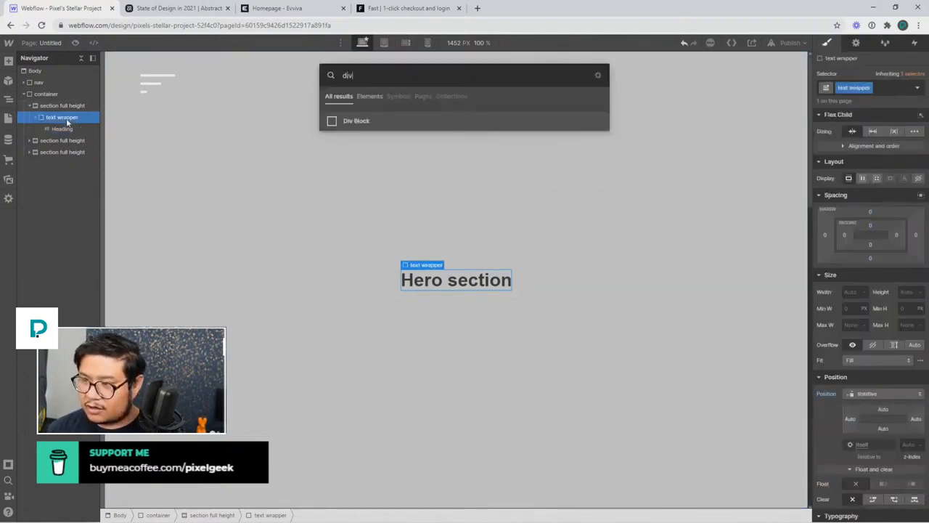
pyautogui.press('Return')
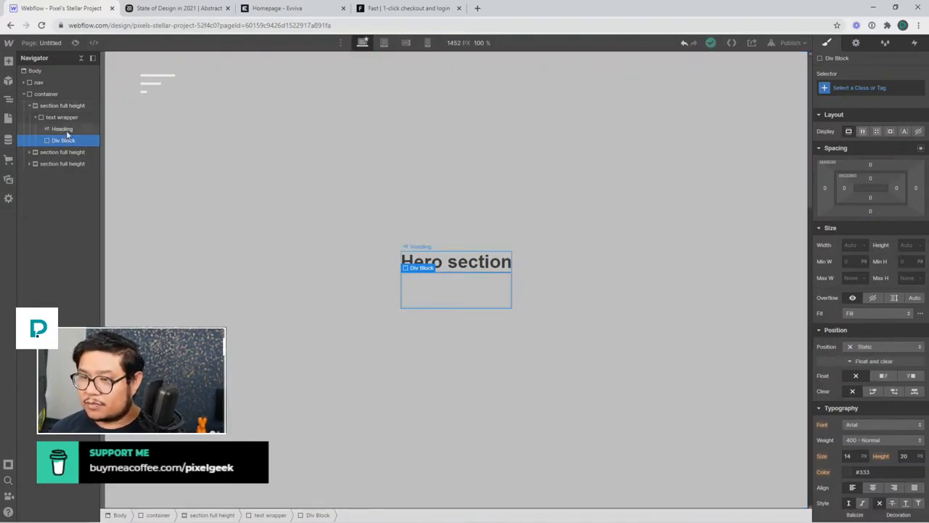
# Set the heading's position to Relative with a z-index of 1.
pyautogui.click(497, 256)
pyautogui.click(885, 346)
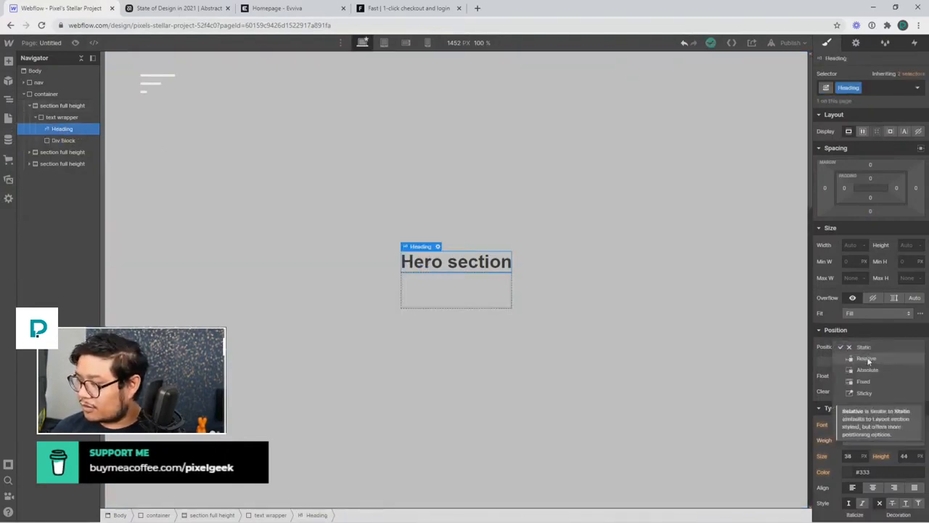
pyautogui.click(871, 367)
pyautogui.click(905, 397)
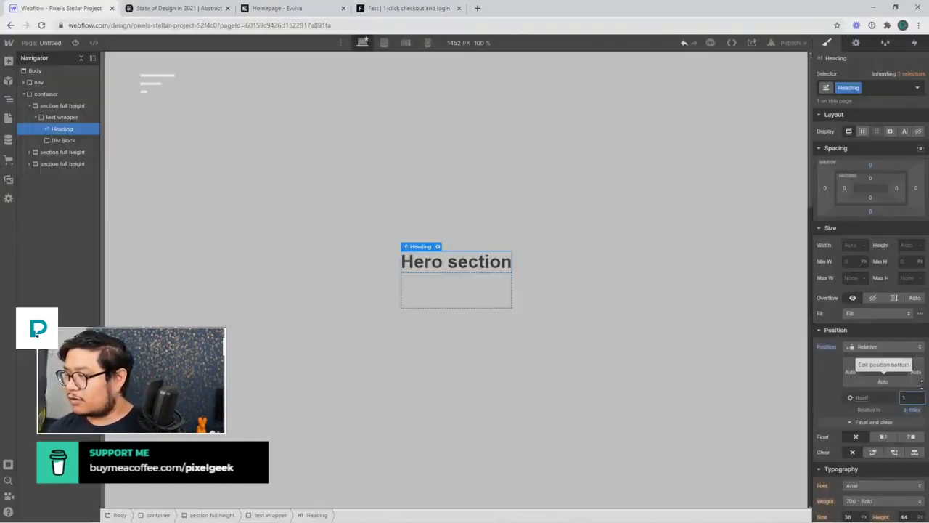
# Give the empty div block the class "color box" and position it Absolute, anchored along the bottom of the text wrapper.
pyautogui.click(454, 299)
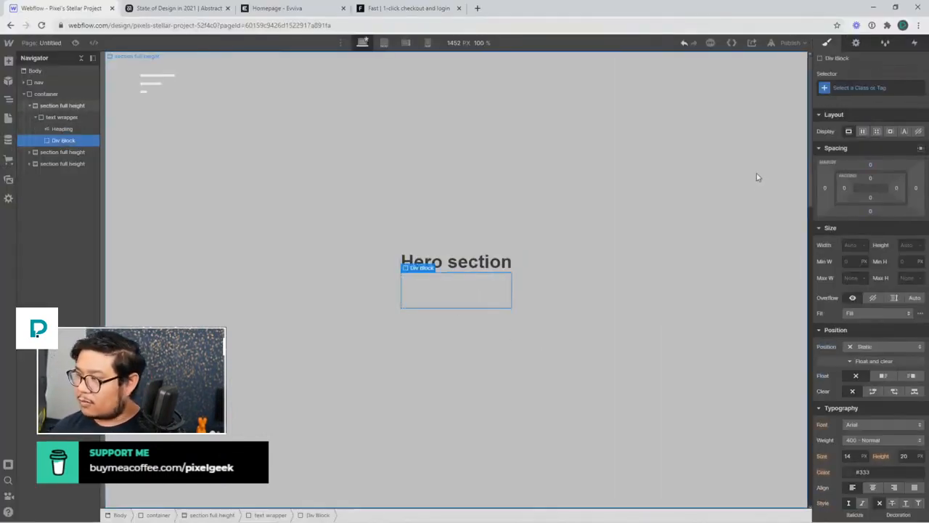
pyautogui.click(853, 85)
pyautogui.write('color box')
pyautogui.press('Return')
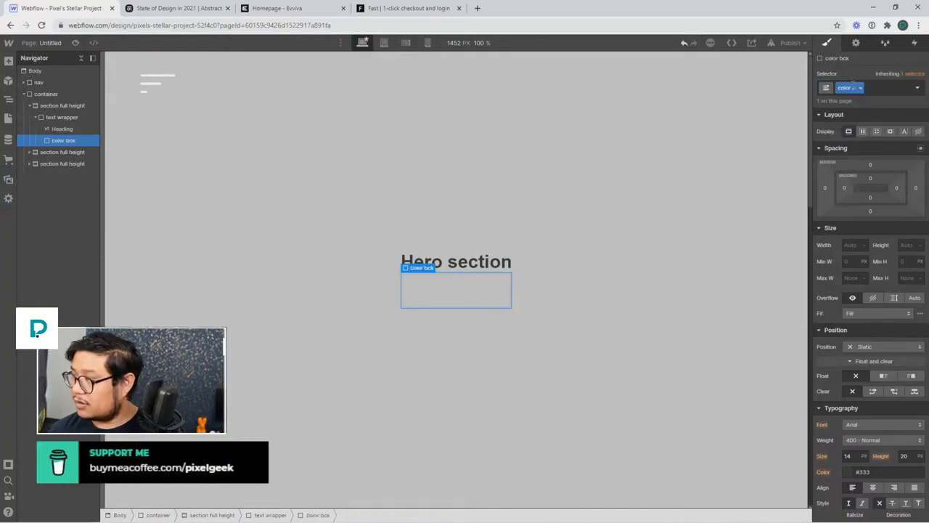
pyautogui.click(871, 347)
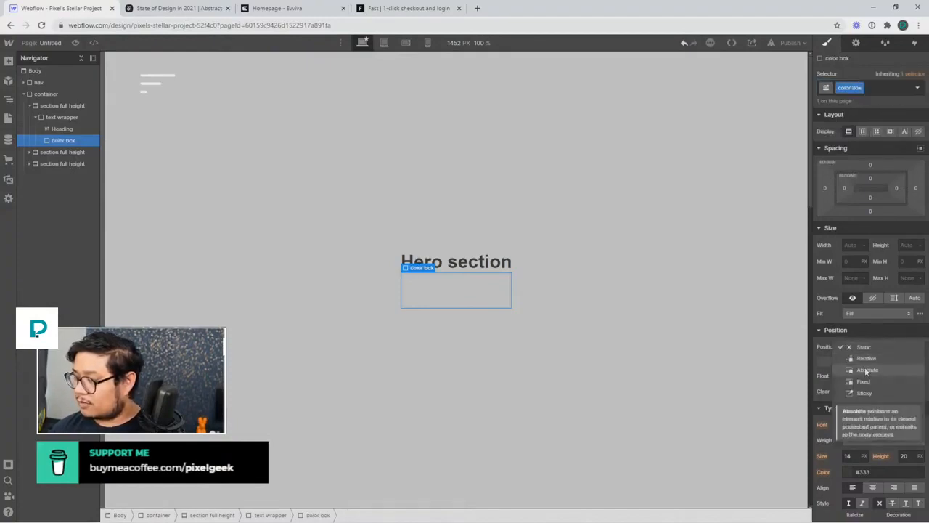
pyautogui.click(866, 371)
pyautogui.click(903, 362)
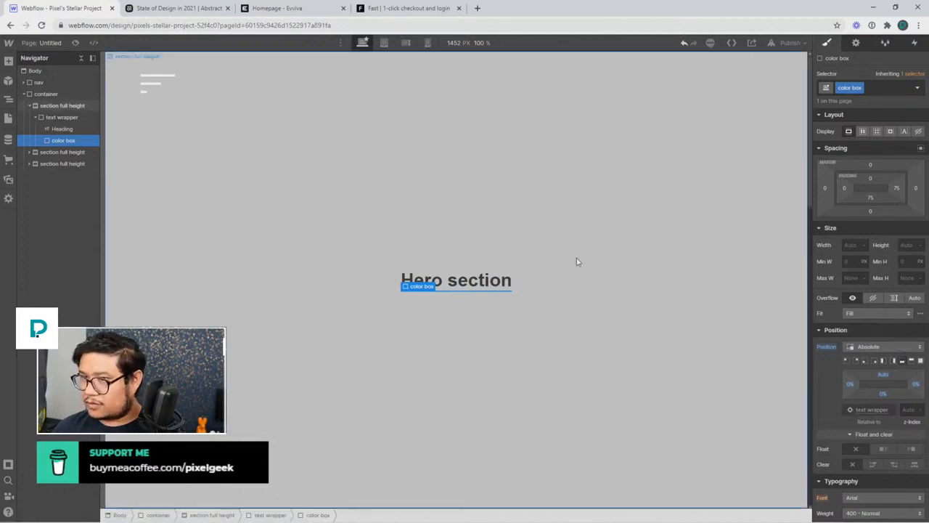
# Examine the coloured highlights behind the headings and list items on the Evviva homepage, and return to the Webflow project.
pyautogui.click(291, 9)
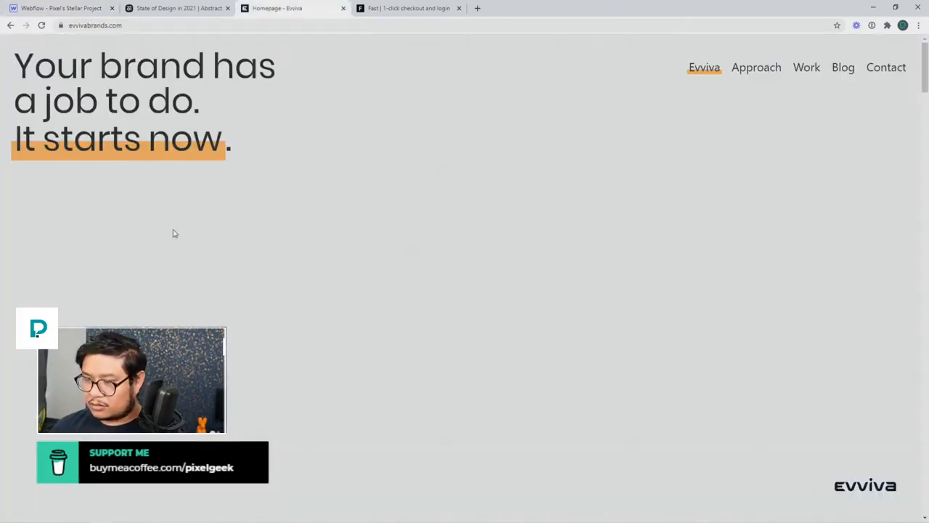
pyautogui.scroll(-5, 233, 260)
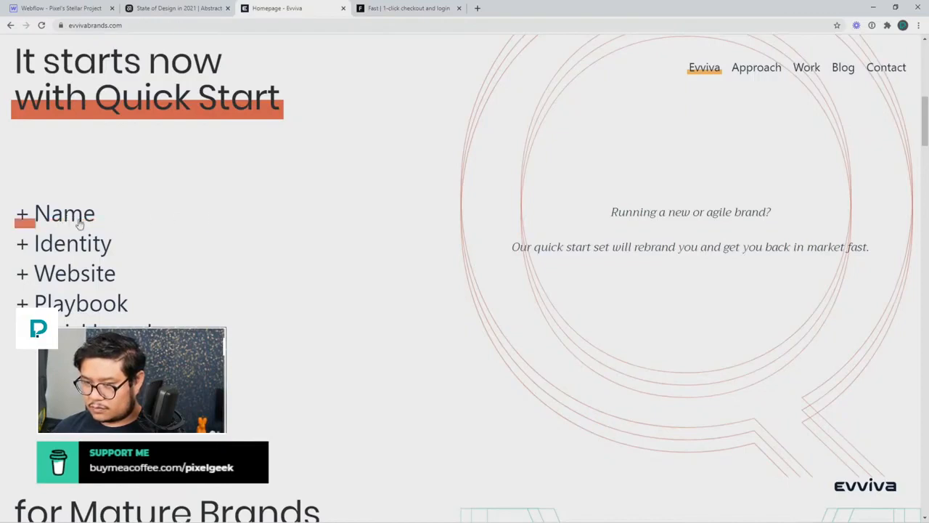
pyautogui.click(72, 12)
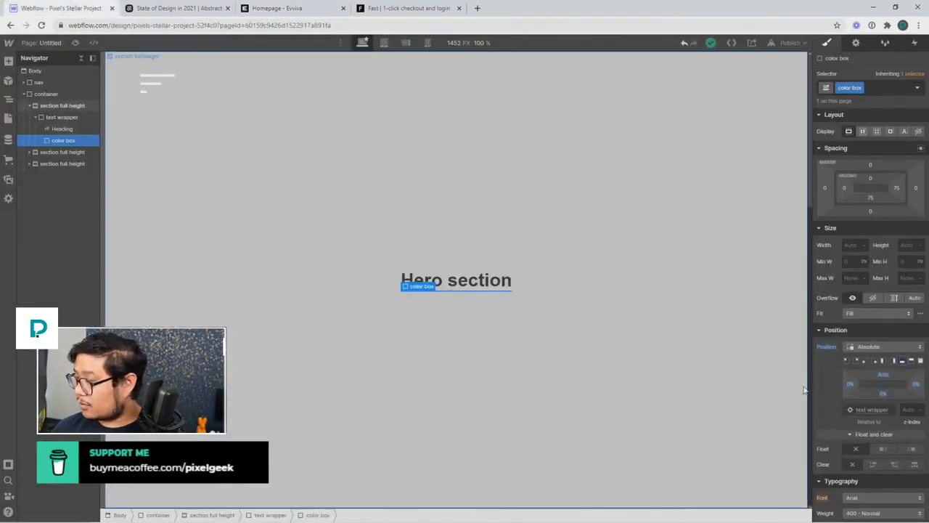
# Set the color box's height to 20 px.
pyautogui.click(902, 244)
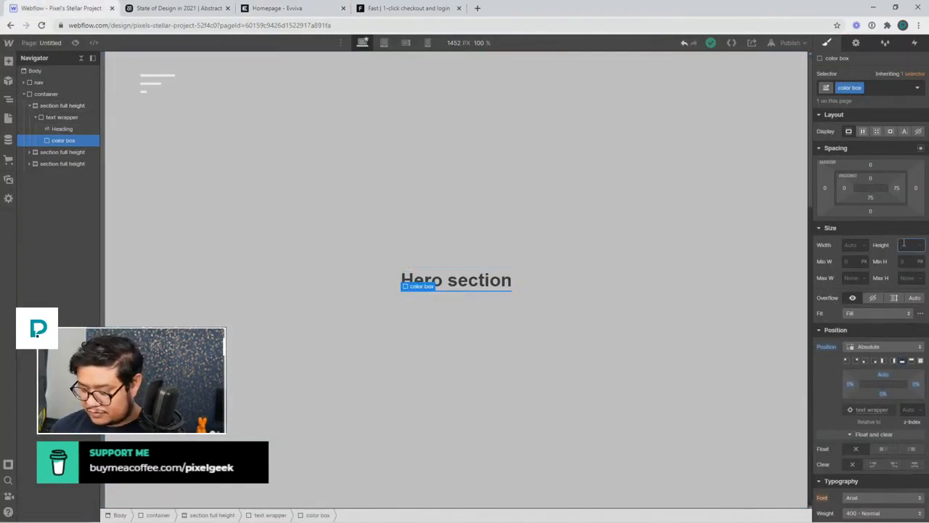
pyautogui.press('Return')
pyautogui.hotkey('shift', 'Up')
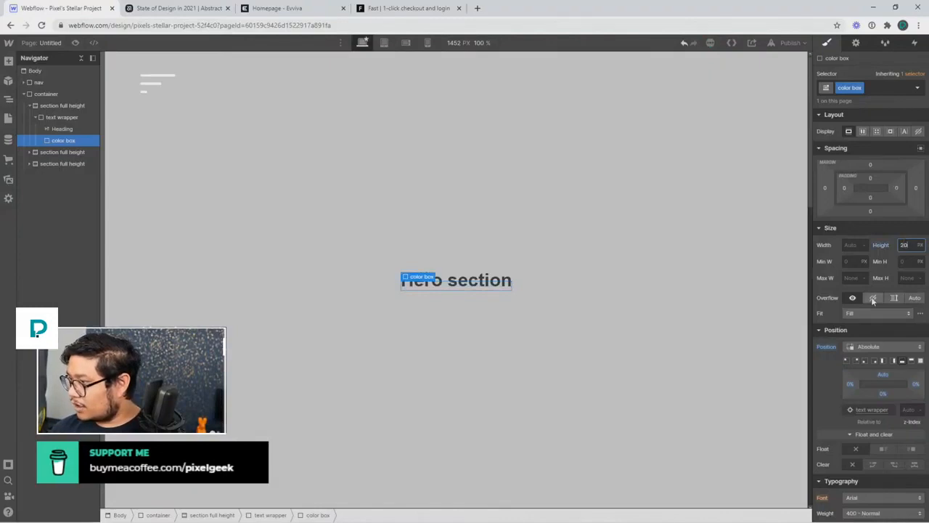
# Add the combo class "blue" to the color box and set its background color to #4bb7ff.
pyautogui.scroll(-4, 870, 217)
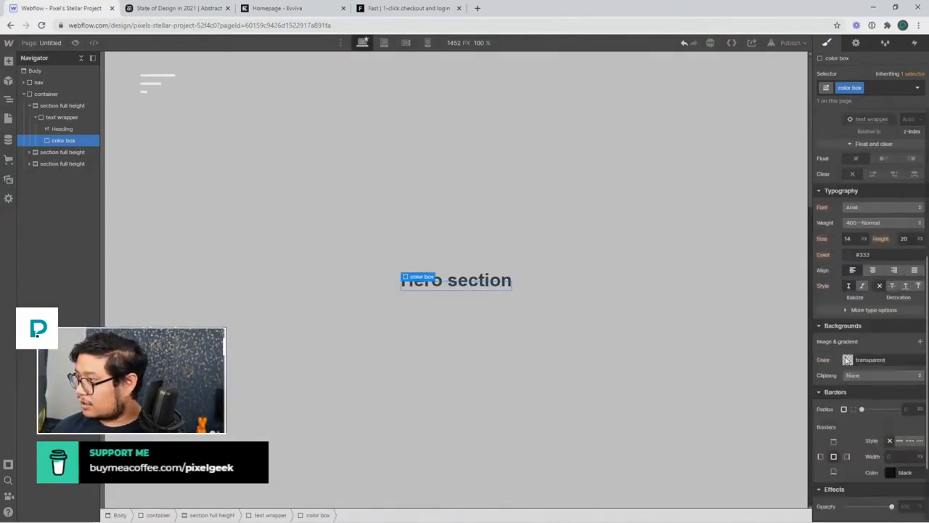
pyautogui.click(876, 86)
pyautogui.write('blue')
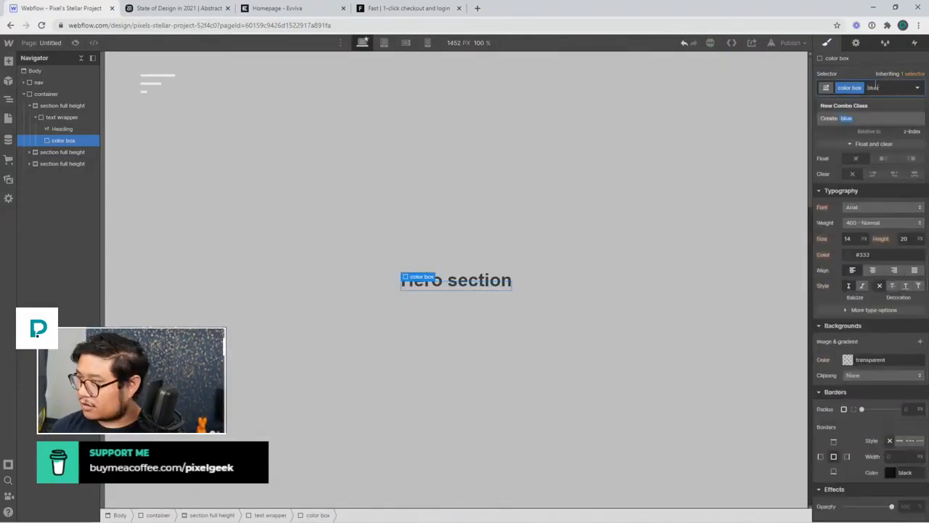
pyautogui.press('Return')
pyautogui.click(849, 361)
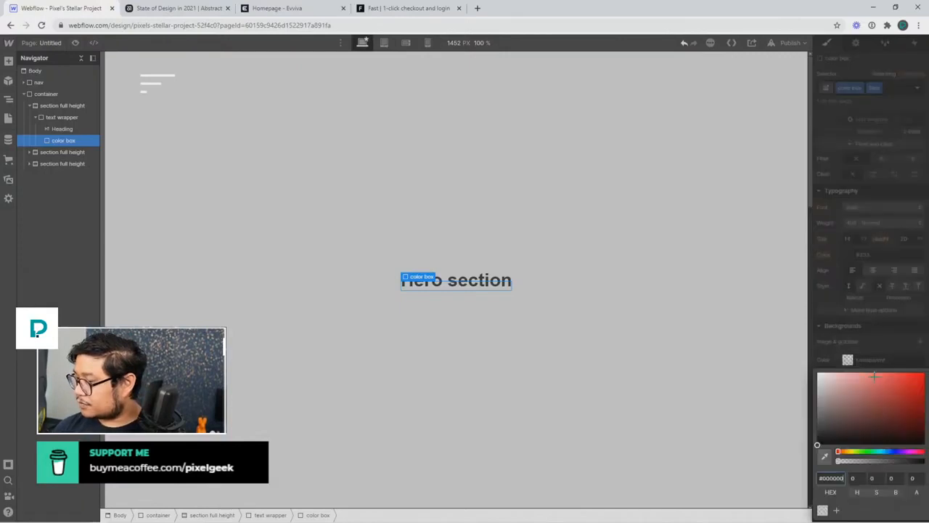
pyautogui.click(886, 451)
pyautogui.moveTo(880, 410); pyautogui.dragTo(891, 347)
pyautogui.click(849, 259)
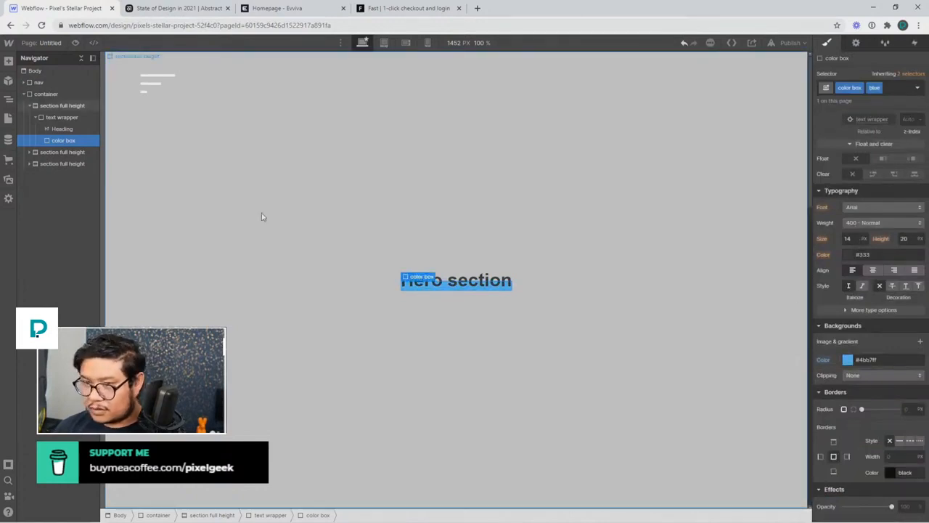
# Set the text wrapper's padding to 14 px on all sides and its overflow to Hidden.
pyautogui.click(62, 117)
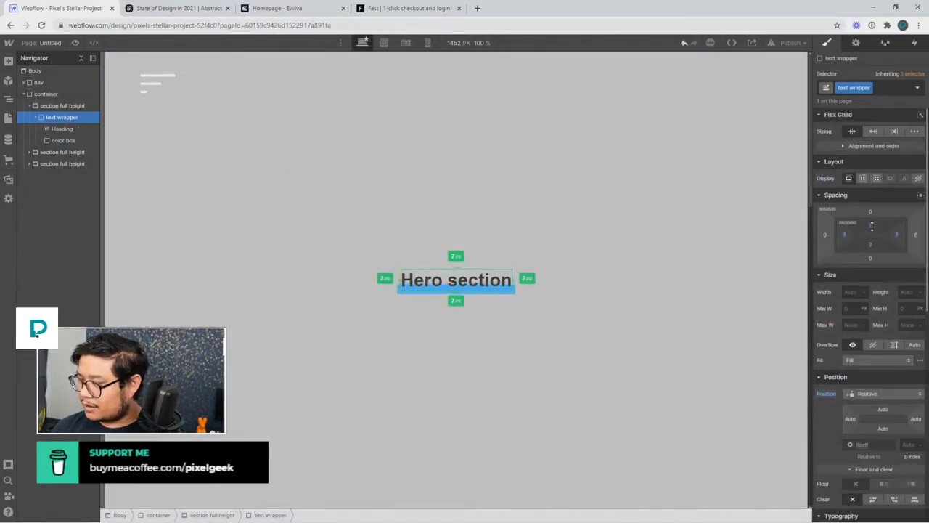
pyautogui.moveTo(871, 226); pyautogui.dragTo(872, 229)
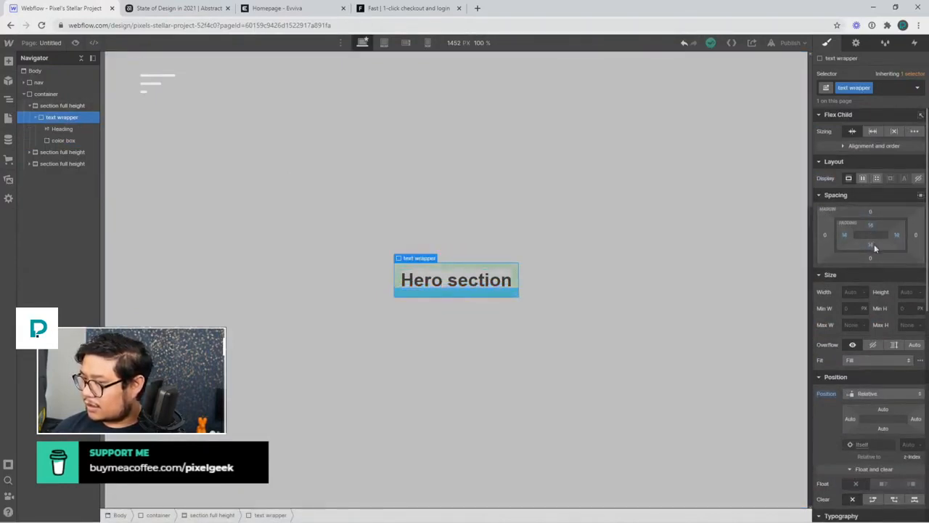
pyautogui.click(873, 346)
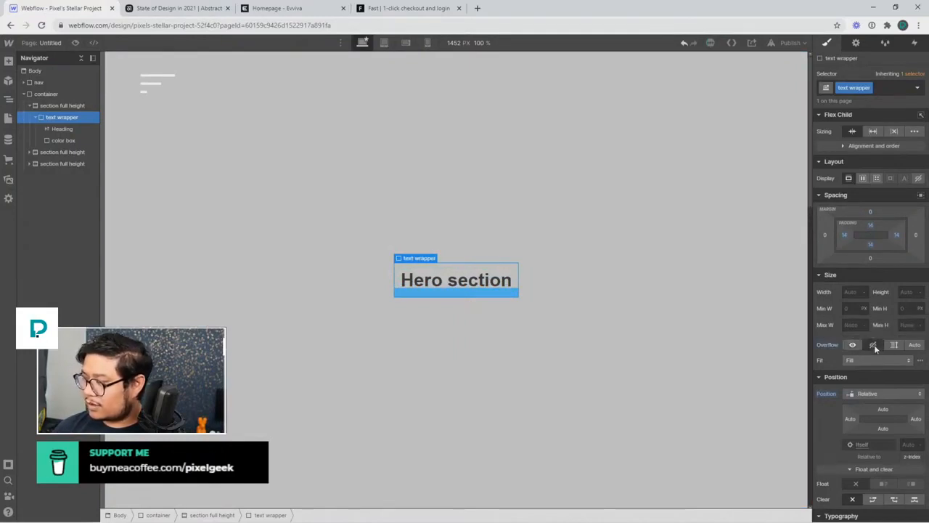
# Raise the color box inside the text wrapper by setting its bottom offset to about 15%.
pyautogui.click(60, 140)
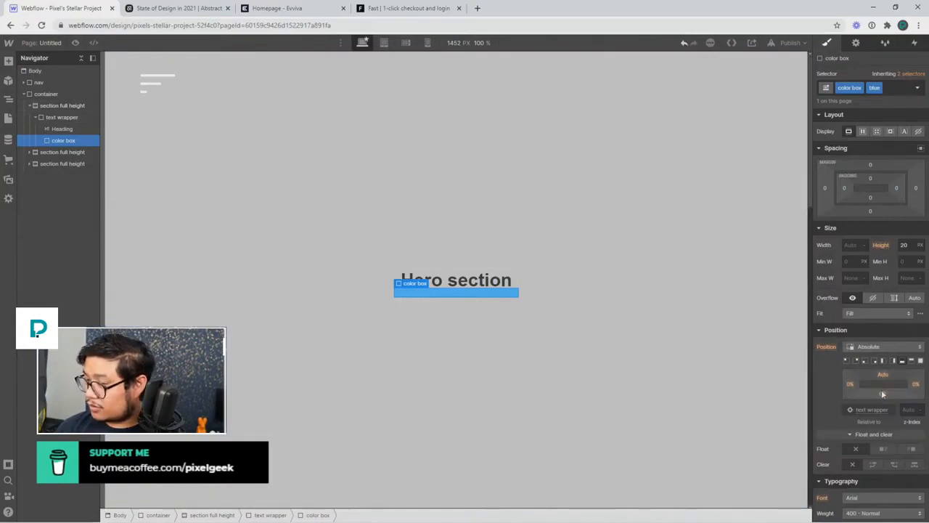
pyautogui.moveTo(883, 394); pyautogui.dragTo(881, 381)
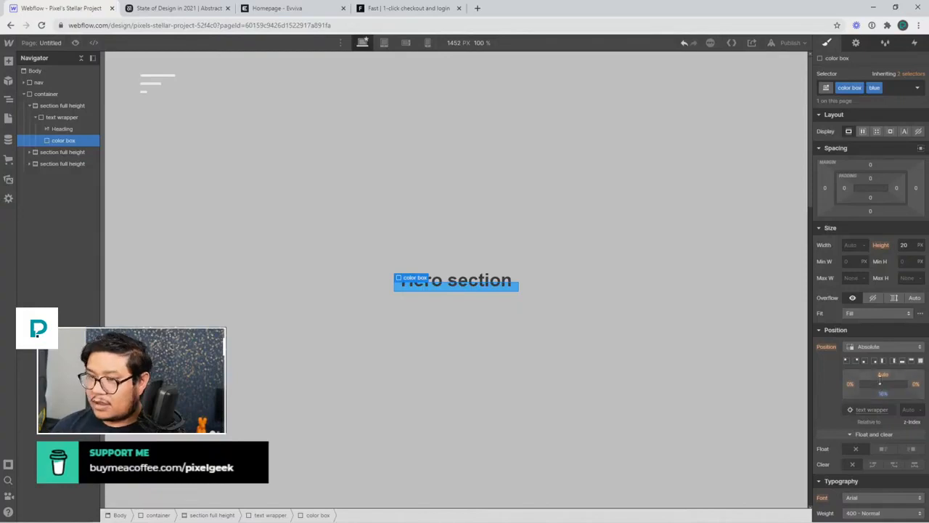
pyautogui.click(418, 268)
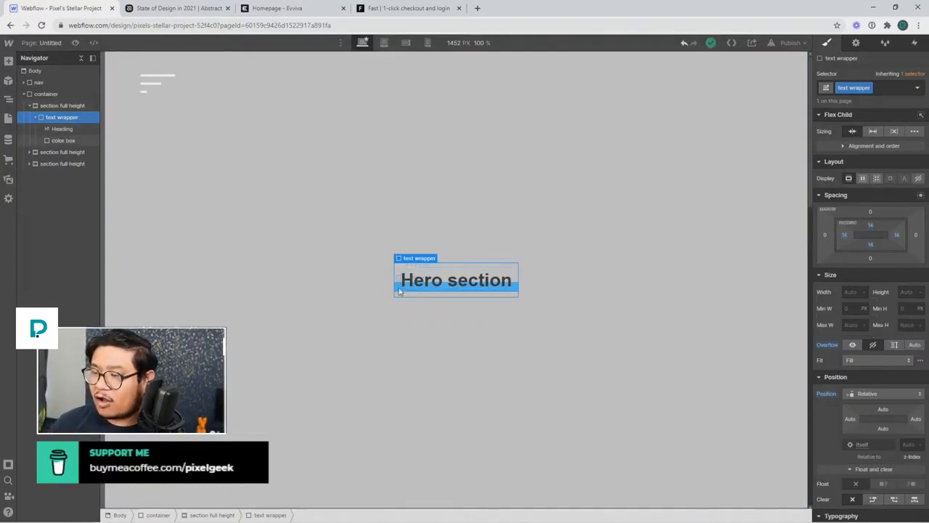
# Add a Move transform to the color box, test sliding it out of the wrapper, and set its horizontal offset to -10 px.
pyautogui.click(399, 291)
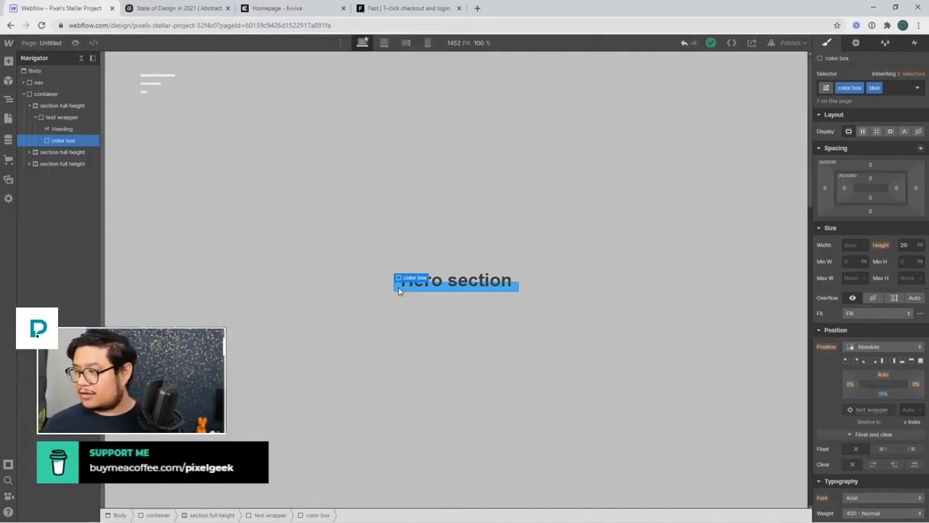
pyautogui.scroll(-5, 904, 211)
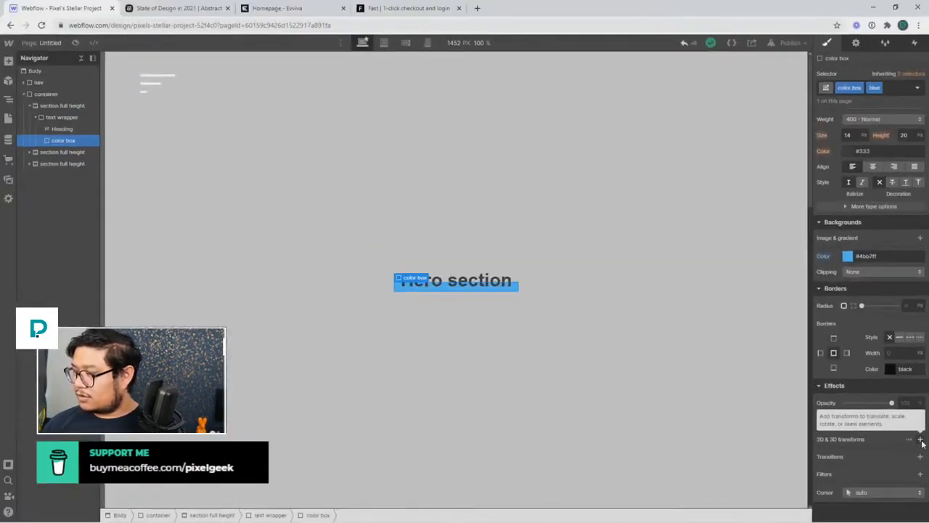
pyautogui.click(920, 439)
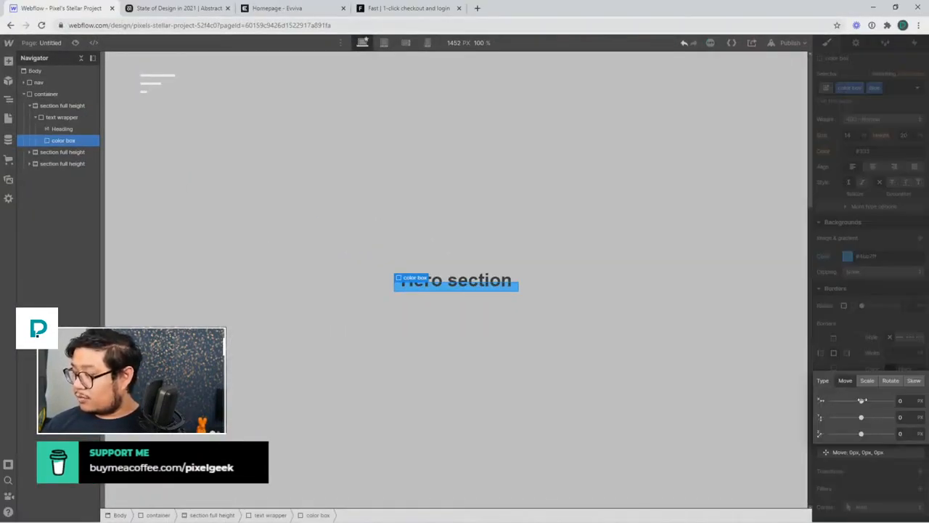
pyautogui.moveTo(862, 400); pyautogui.dragTo(834, 400)
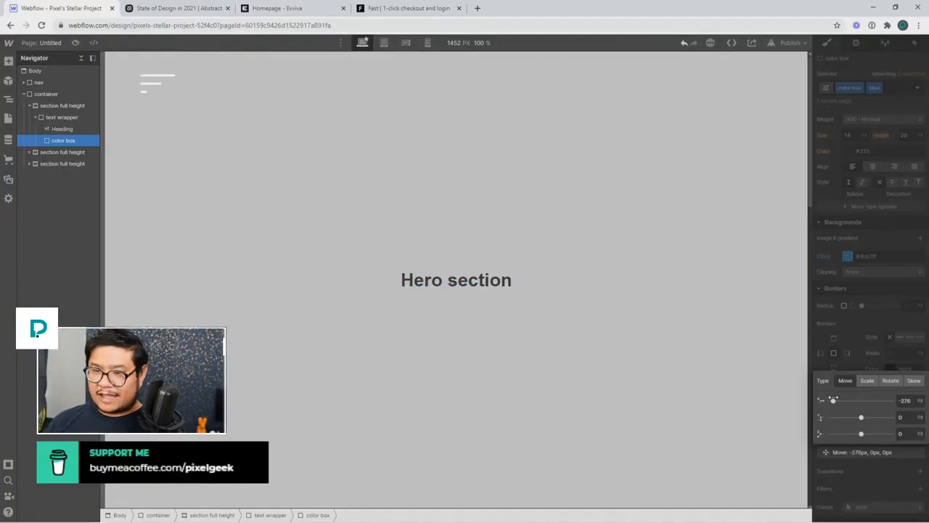
pyautogui.moveTo(833, 400); pyautogui.dragTo(860, 400)
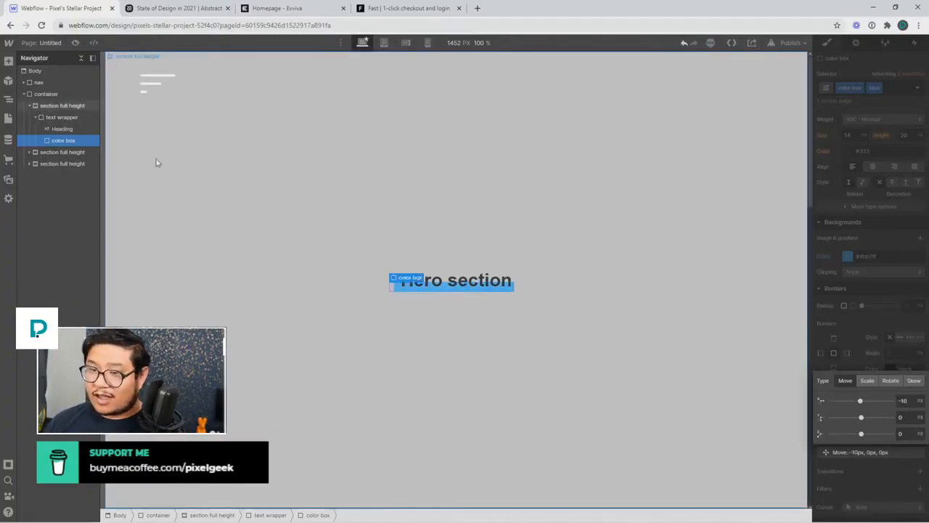
# Set the text wrapper's overflow to Visible.
pyautogui.click(66, 117)
pyautogui.scroll(3, 863, 194)
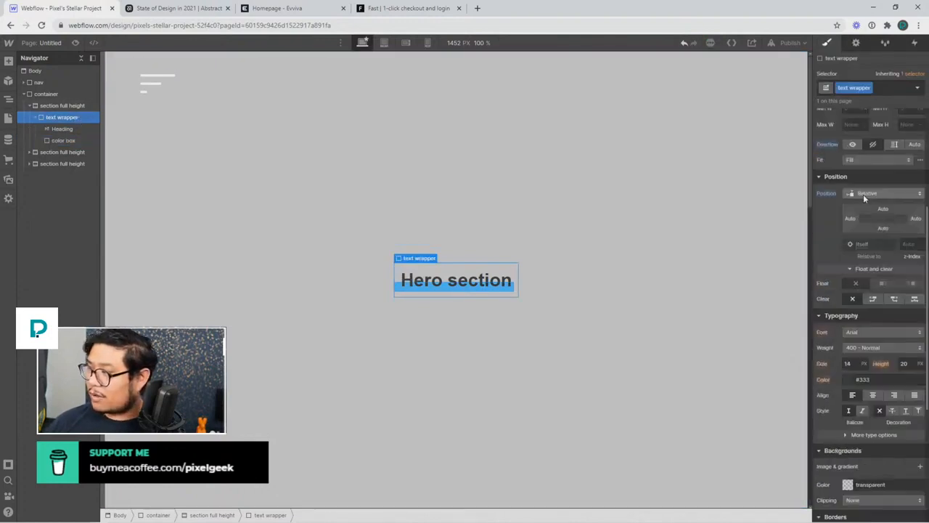
pyautogui.scroll(1, 863, 194)
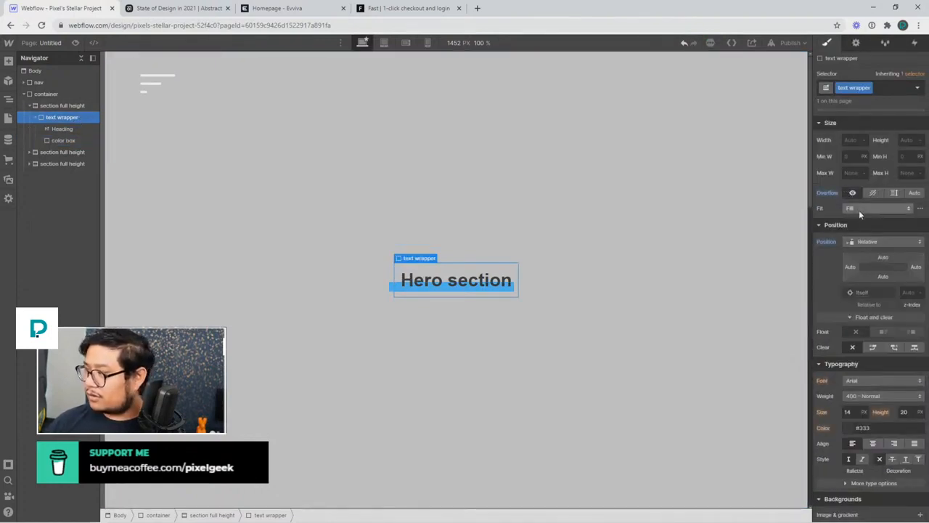
# Clear the Move transform from the color box.
pyautogui.click(394, 290)
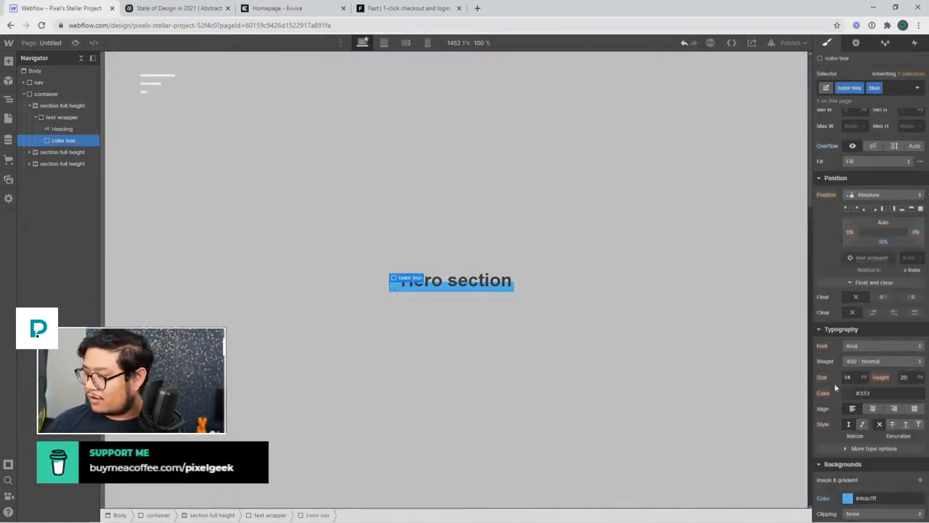
pyautogui.scroll(-4, 837, 381)
pyautogui.click(859, 437)
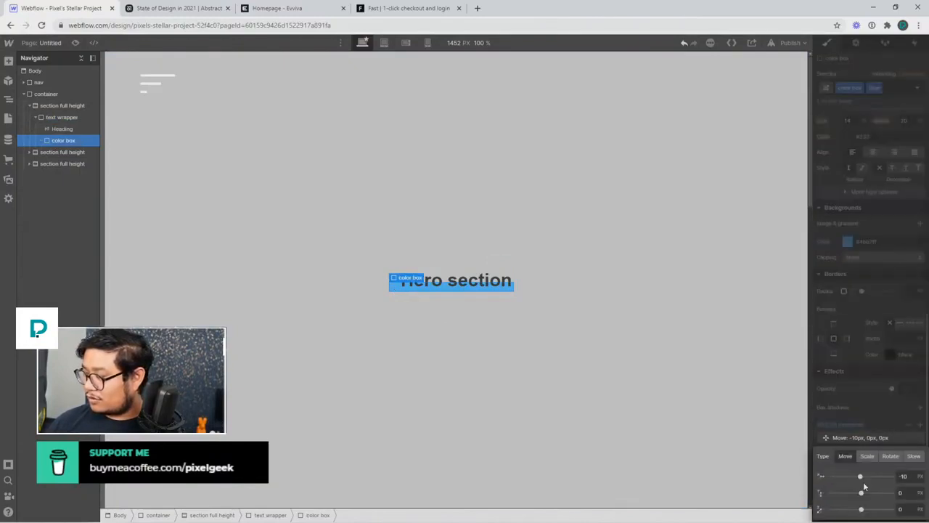
pyautogui.moveTo(861, 475)
pyautogui.mouseDown()
pyautogui.moveTo(841, 476)
pyautogui.moveTo(887, 476)
pyautogui.moveTo(823, 473)
pyautogui.moveTo(862, 475)
pyautogui.mouseUp()
pyautogui.click(877, 418)
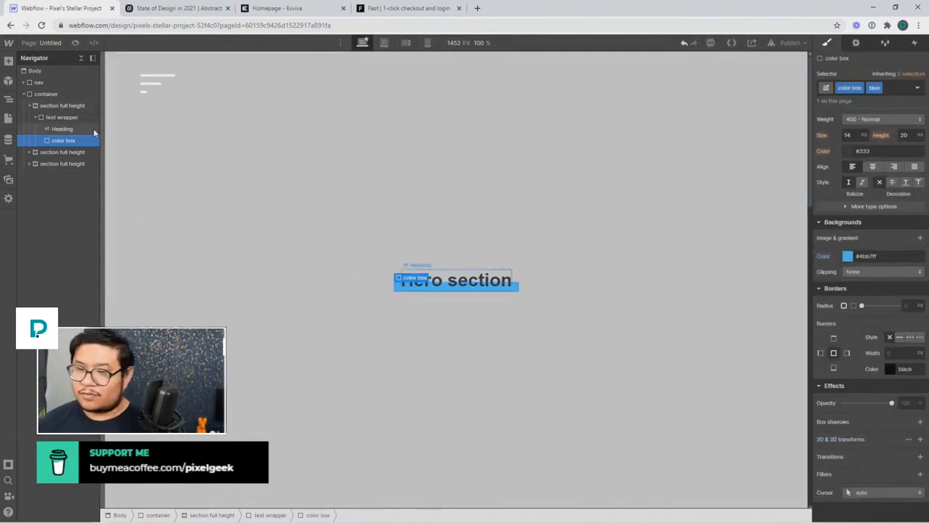
# Set the text wrapper's overflow back to Hidden.
pyautogui.click(59, 117)
pyautogui.scroll(4, 889, 268)
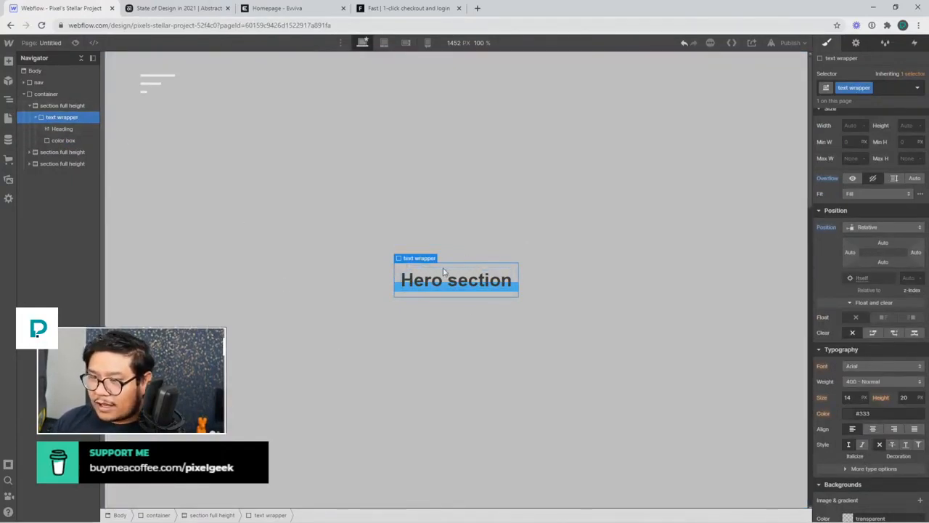
pyautogui.click(75, 140)
# Add a Mouse hover interaction to the text wrapper with Start an animation as the On hover action.
pyautogui.click(66, 118)
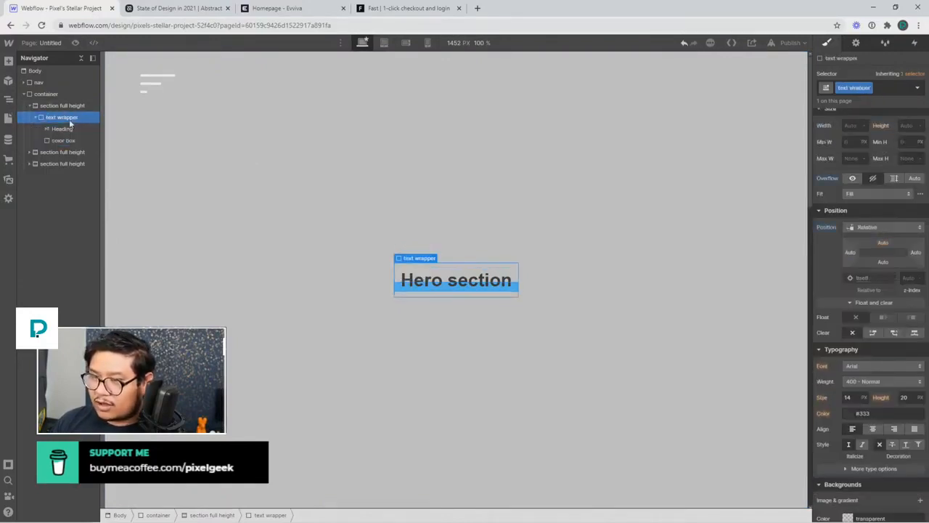
pyautogui.click(914, 44)
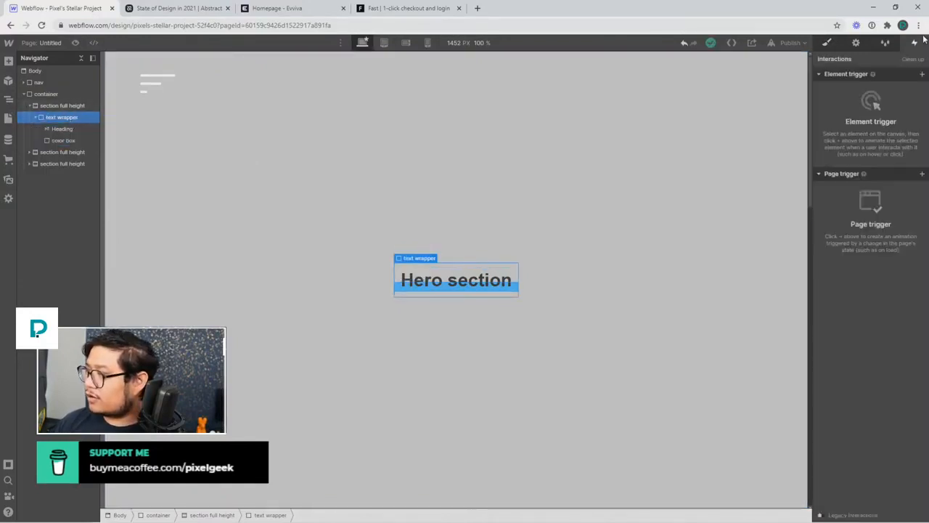
pyautogui.click(923, 75)
pyautogui.click(856, 76)
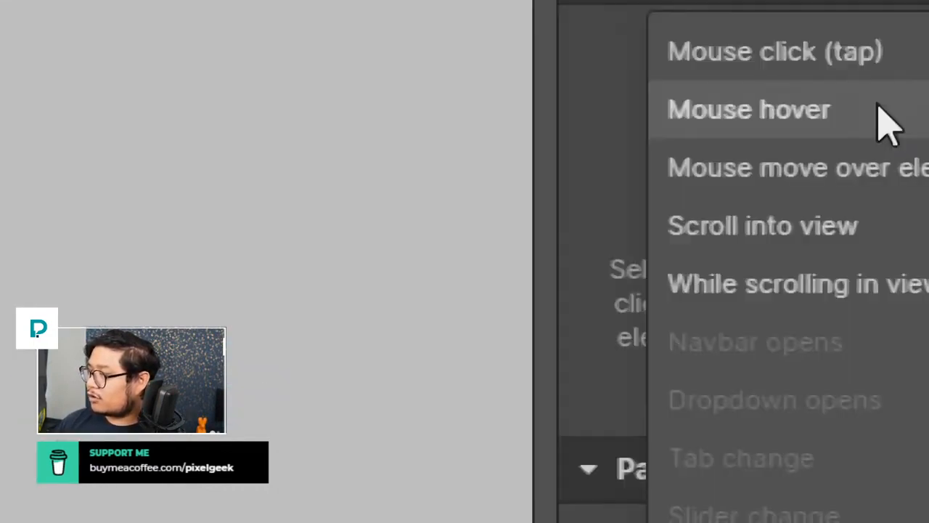
pyautogui.click(880, 108)
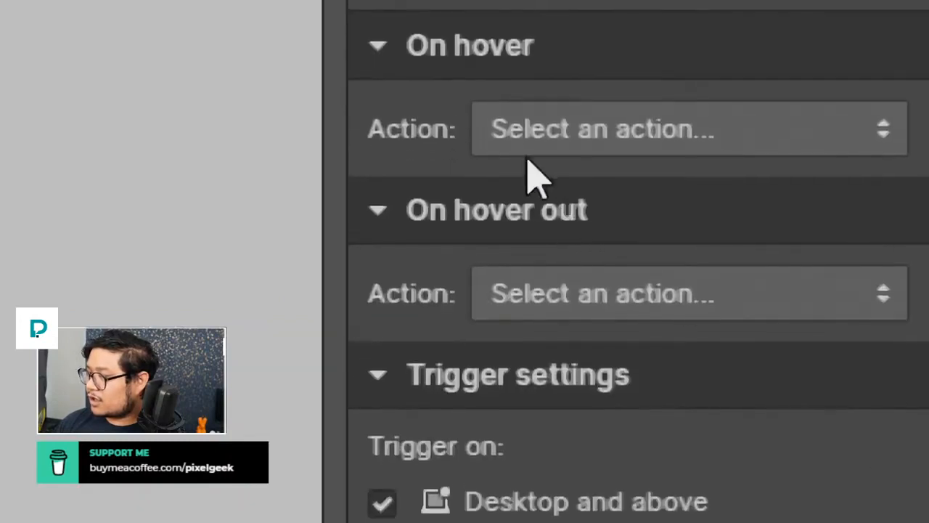
pyautogui.click(522, 138)
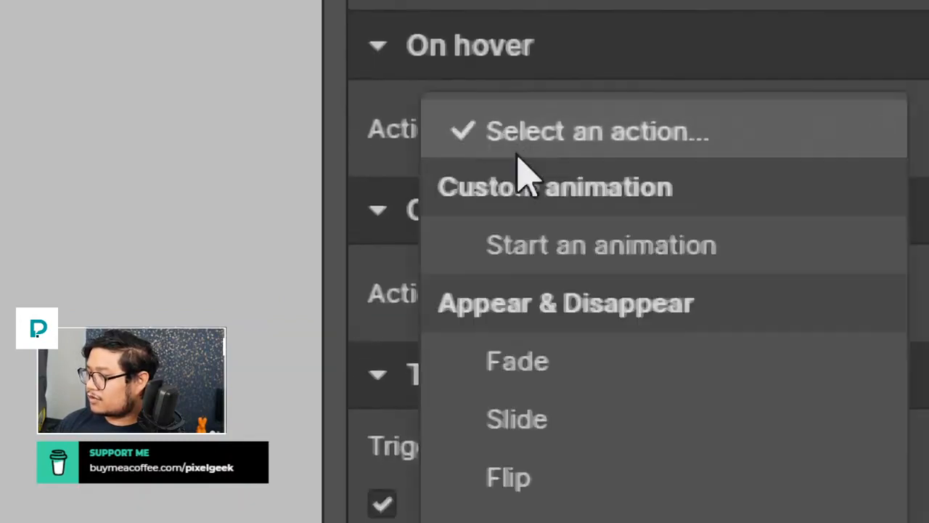
pyautogui.click(537, 247)
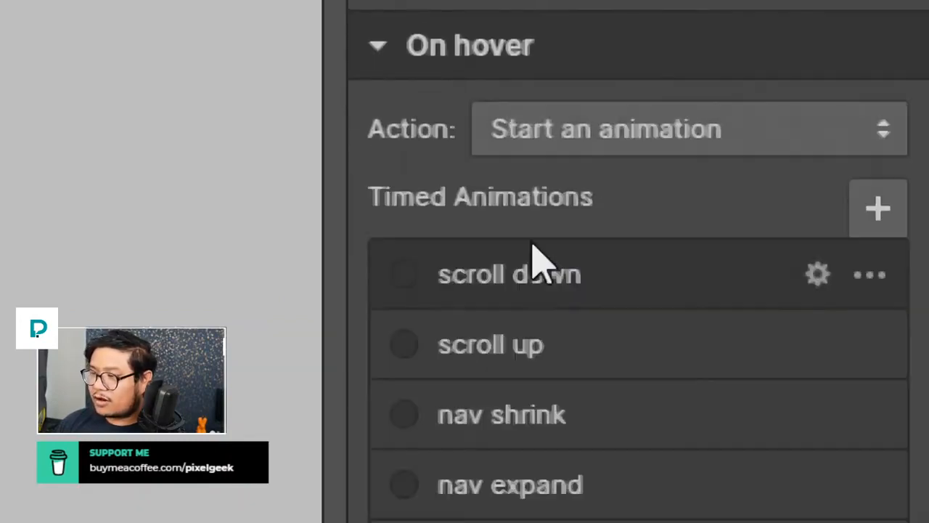
# Create a new timed animation named "color box hover" for the On hover action.
pyautogui.click(900, 206)
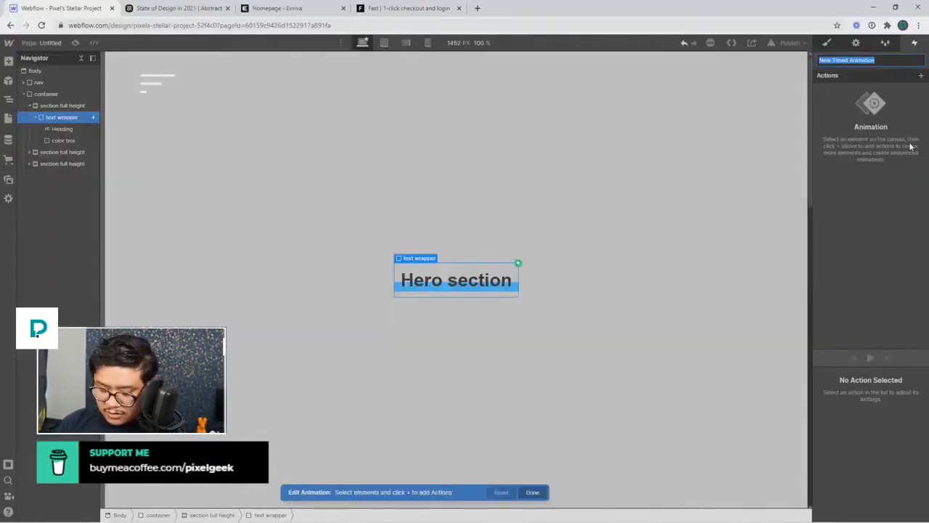
pyautogui.write('color box ho')
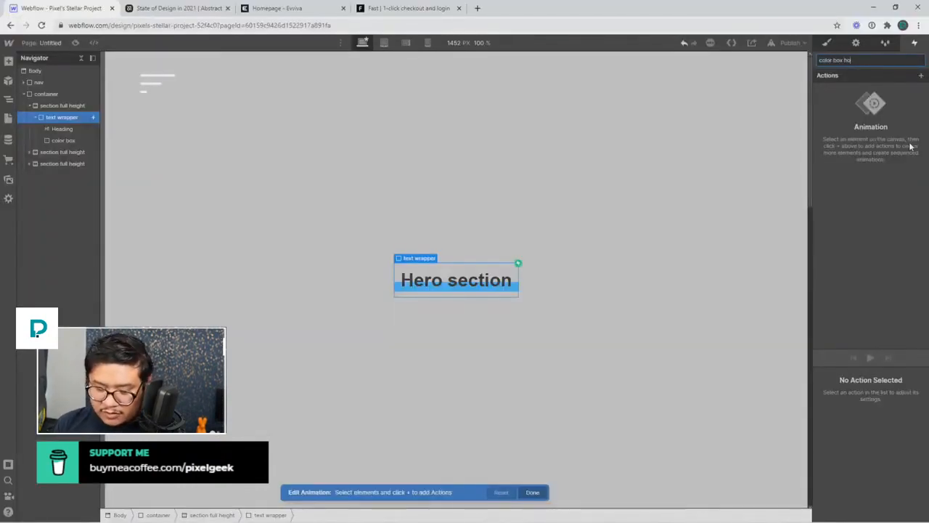
pyautogui.write('ver')
pyautogui.press('Return')
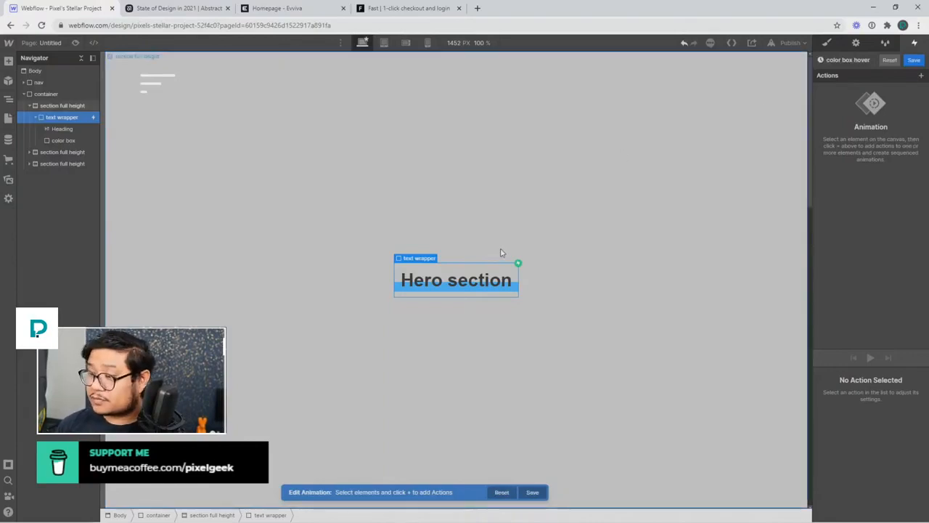
# Add a Move action for the color box, mark it as the initial state, and set its horizontal offset to -100%.
pyautogui.click(82, 142)
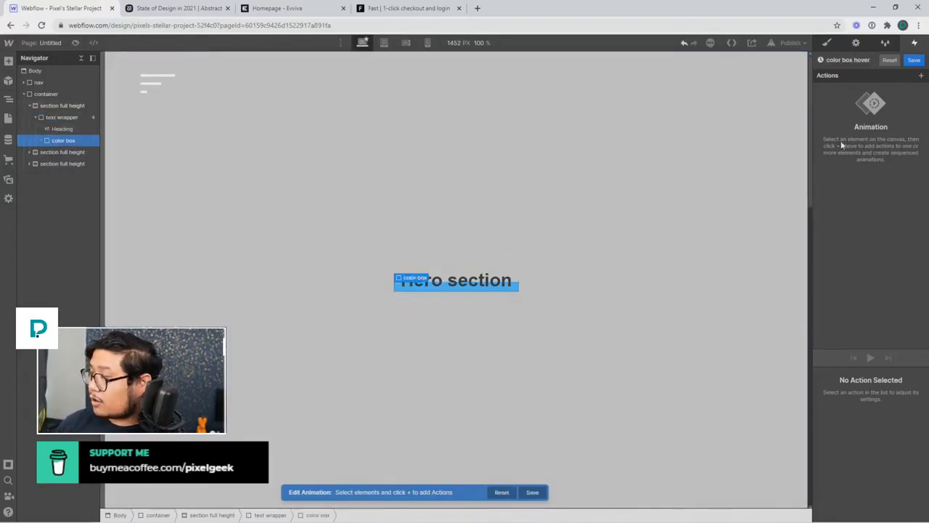
pyautogui.click(920, 75)
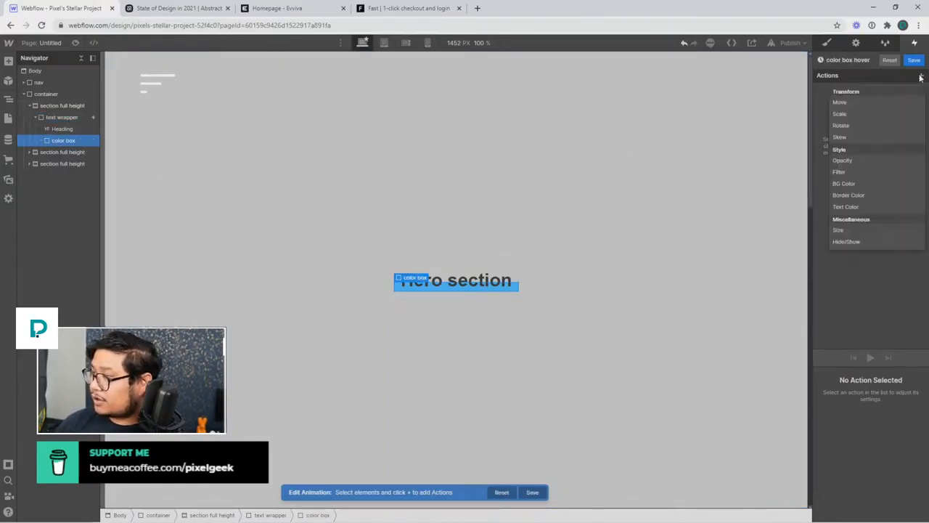
pyautogui.click(862, 100)
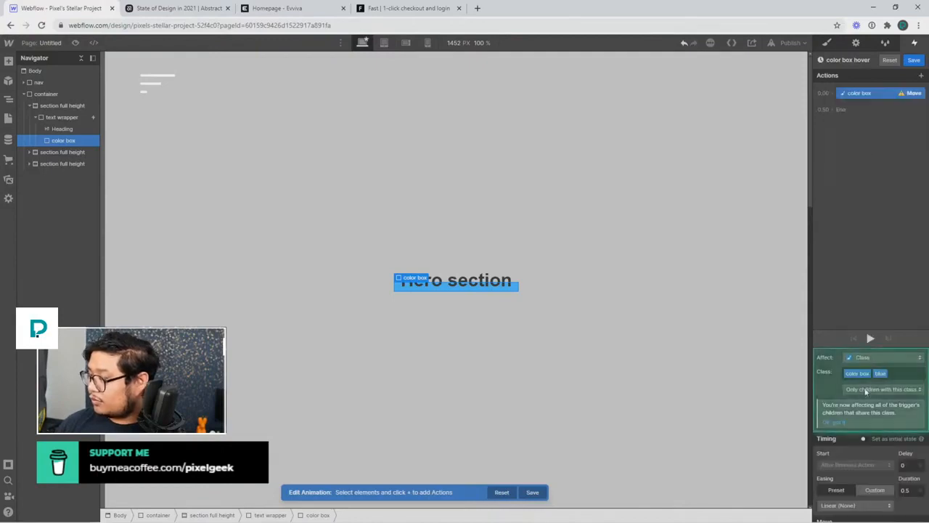
pyautogui.click(892, 440)
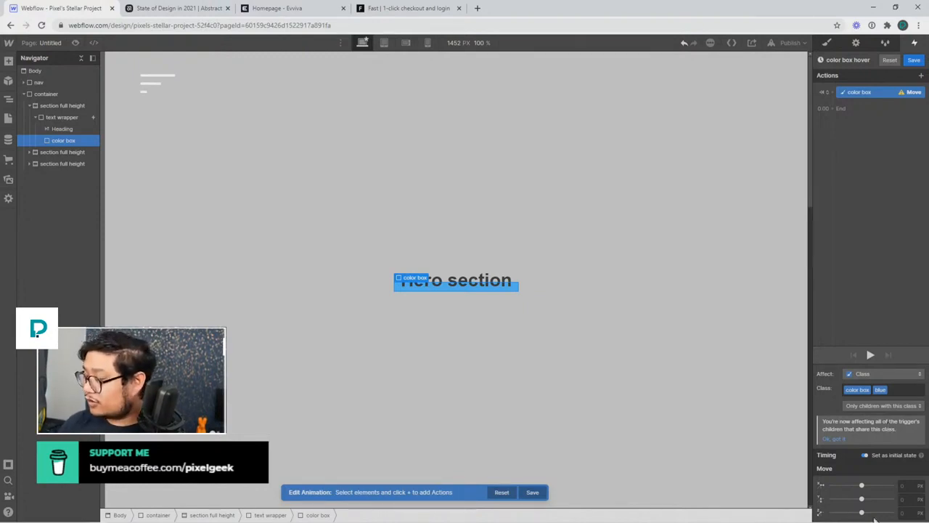
pyautogui.click(911, 485)
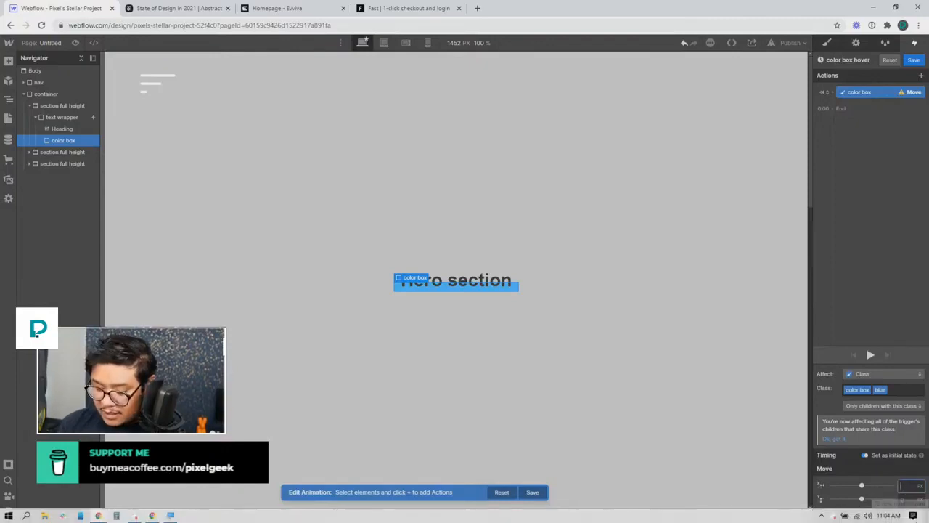
pyautogui.write('-100')
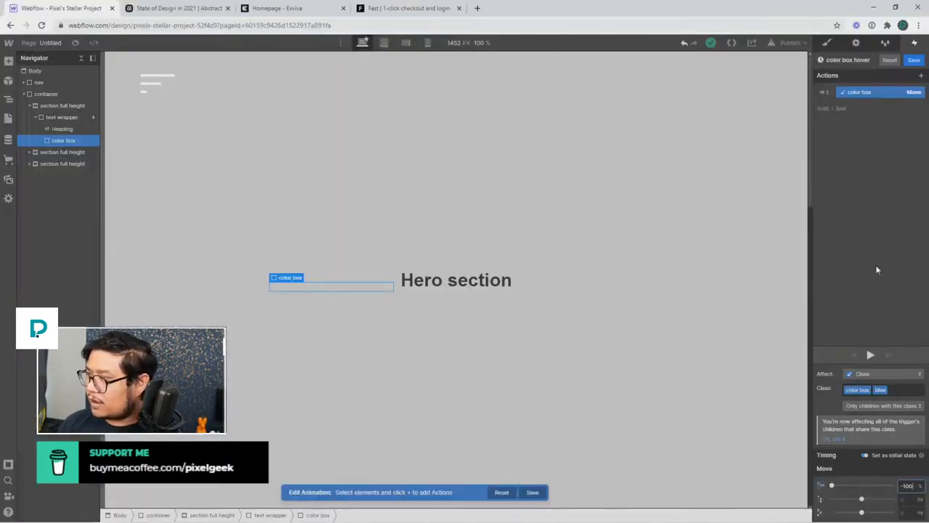
# Add a second Move action for the color box after the initial state and set its easing to Out Quart.
pyautogui.click(834, 108)
pyautogui.click(835, 139)
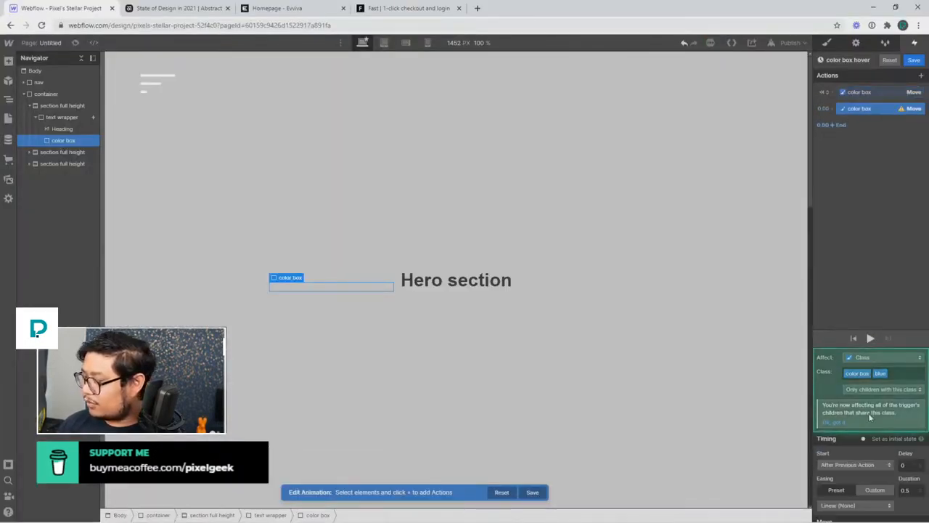
pyautogui.scroll(-1, 878, 447)
pyautogui.click(875, 452)
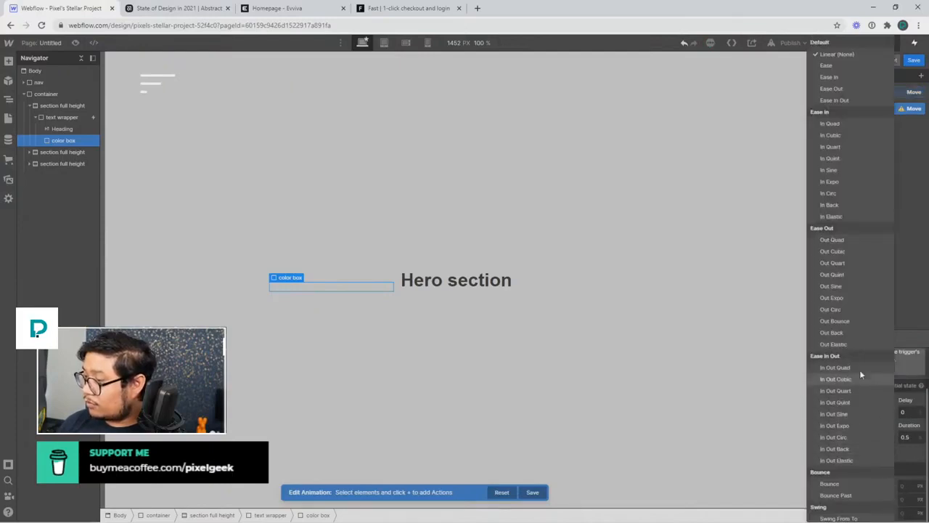
pyautogui.click(846, 262)
# Set the second Move action's horizontal offset to 0%, play the animation and save it.
pyautogui.click(909, 484)
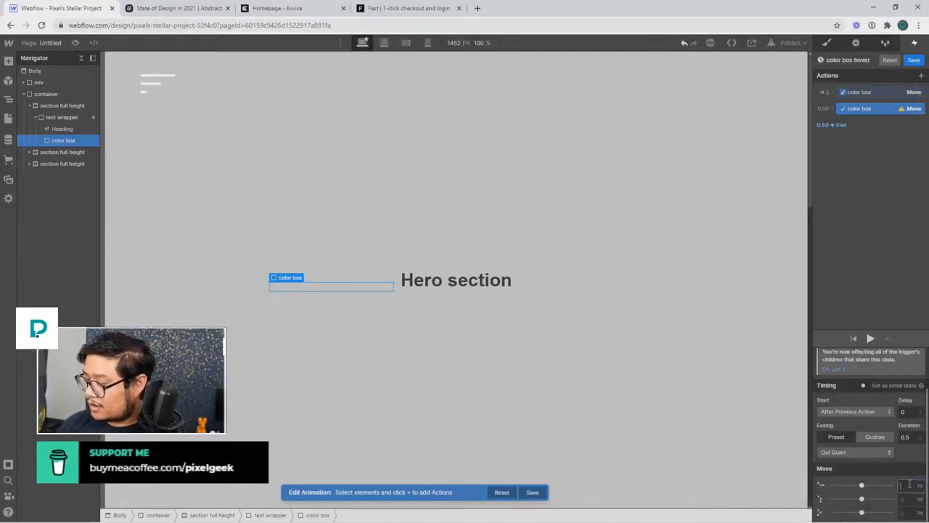
pyautogui.write('0')
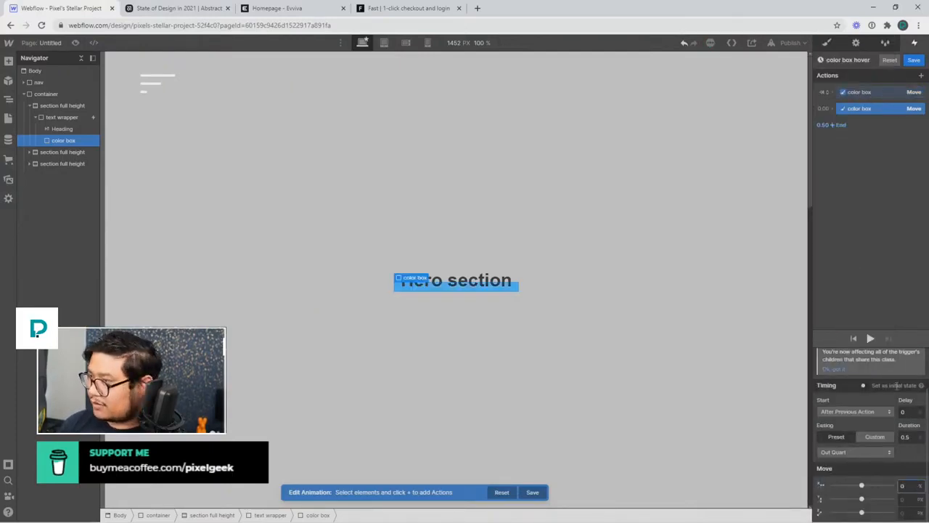
pyautogui.click(871, 338)
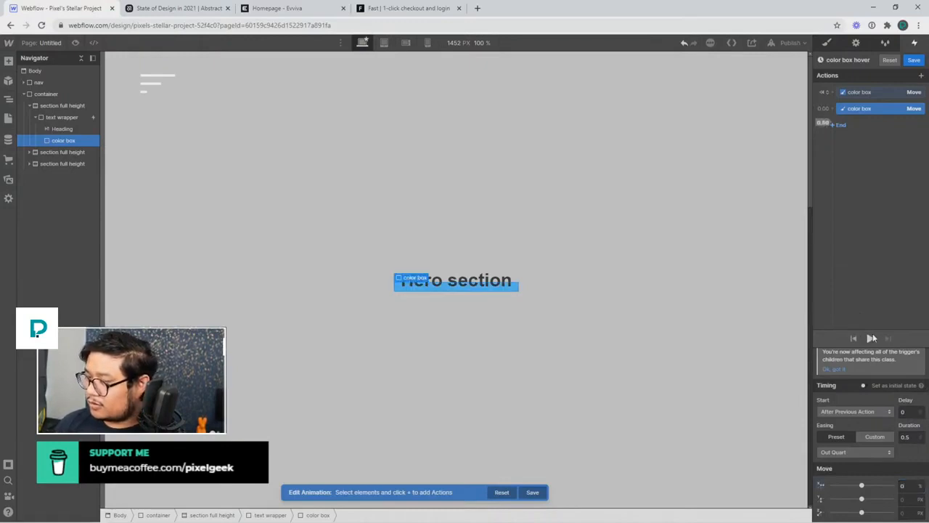
pyautogui.click(913, 60)
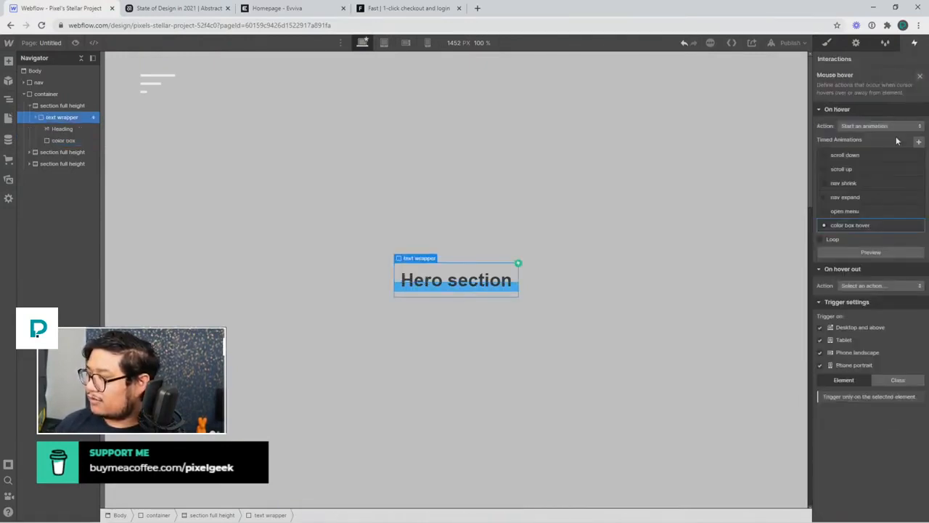
# Set the On hover out action to Start an animation and duplicate the "color box hover" animation for it.
pyautogui.click(853, 287)
pyautogui.click(860, 270)
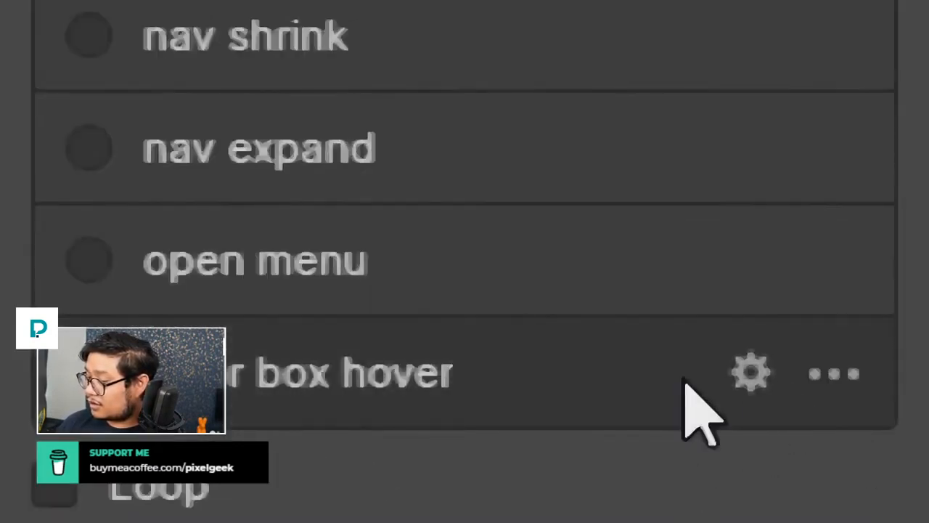
pyautogui.click(835, 374)
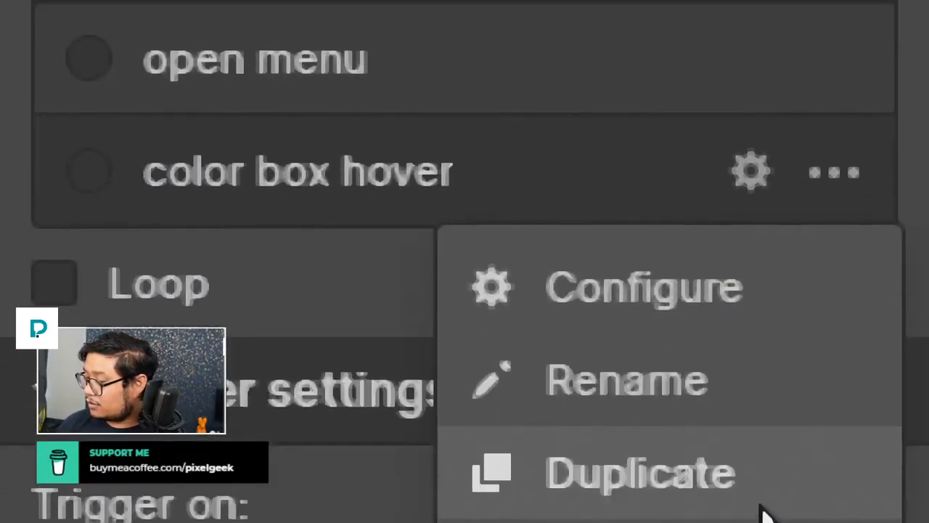
pyautogui.click(748, 487)
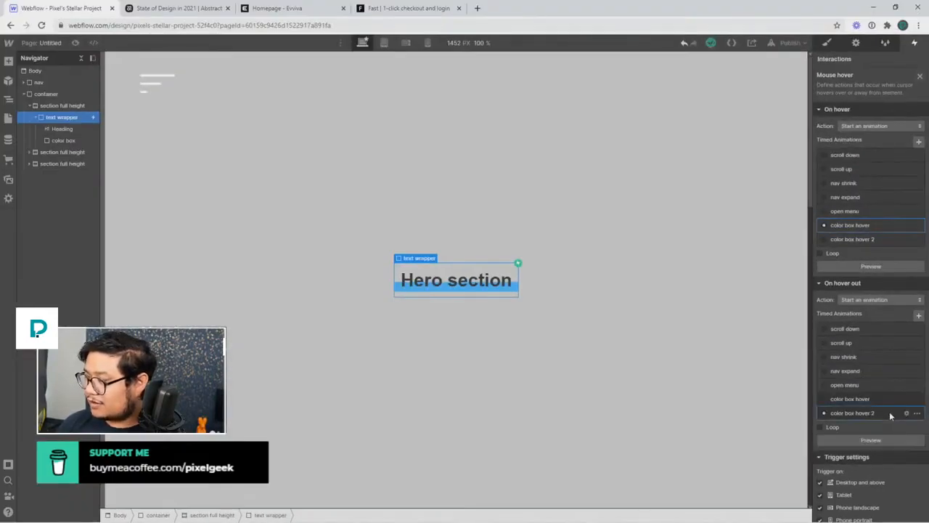
# Delete the second Move action from the duplicated animation and rename the animation "color box hover out".
pyautogui.click(892, 413)
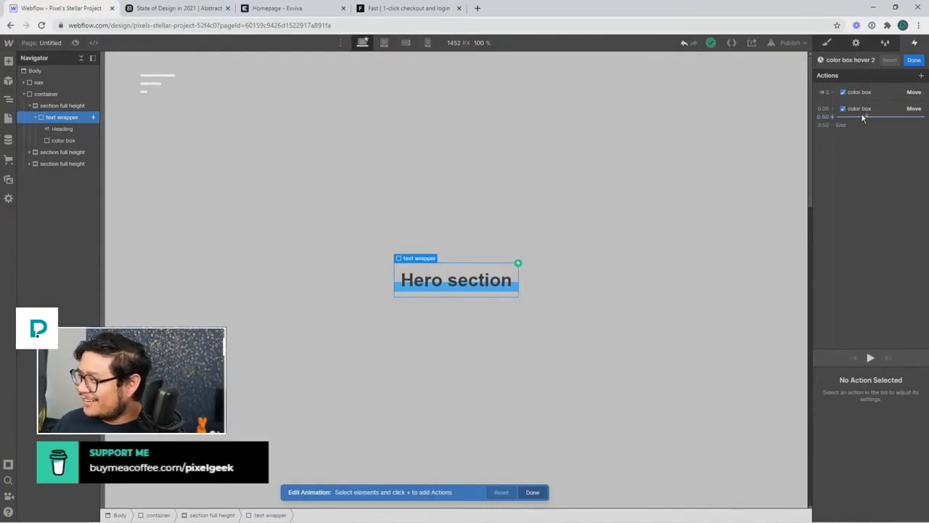
pyautogui.click(857, 111)
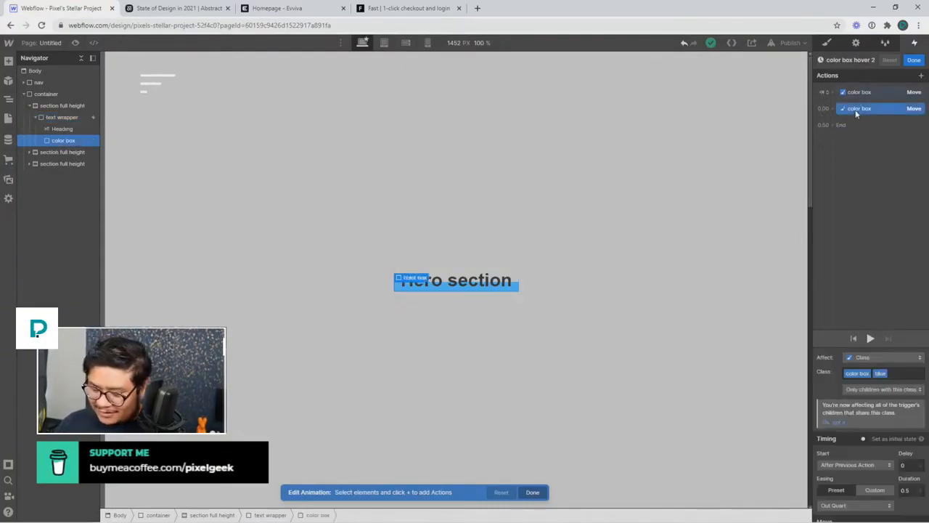
pyautogui.press('Delete')
pyautogui.click(857, 61)
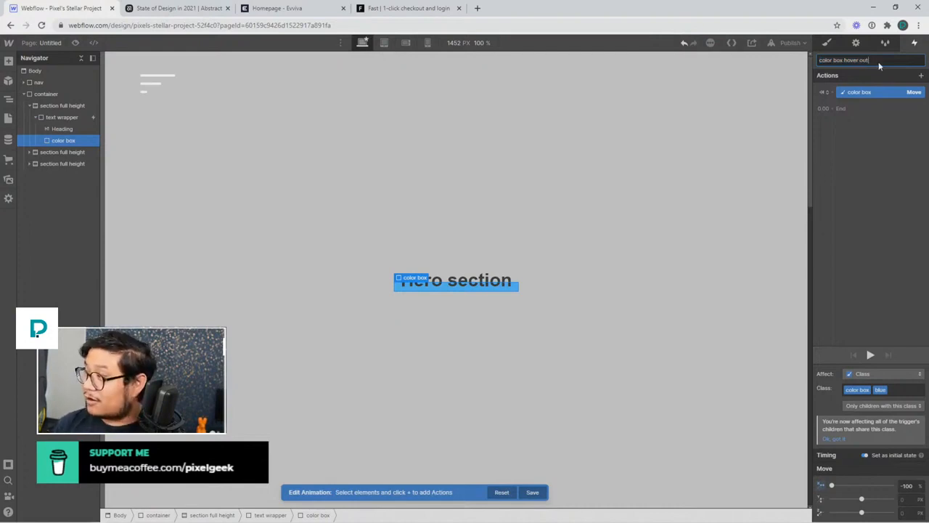
pyautogui.press('Return')
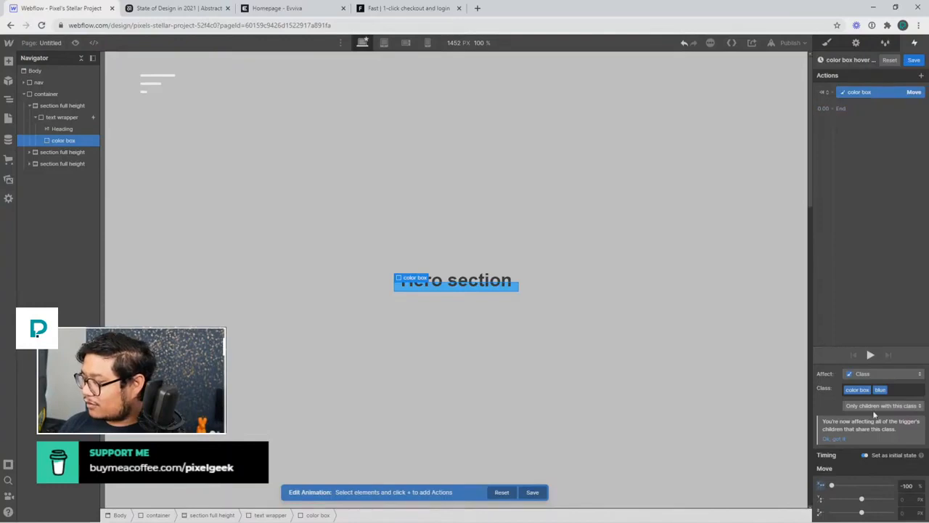
# Turn off the initial state for the remaining Move action and set its easing to Out Quart.
pyautogui.click(884, 456)
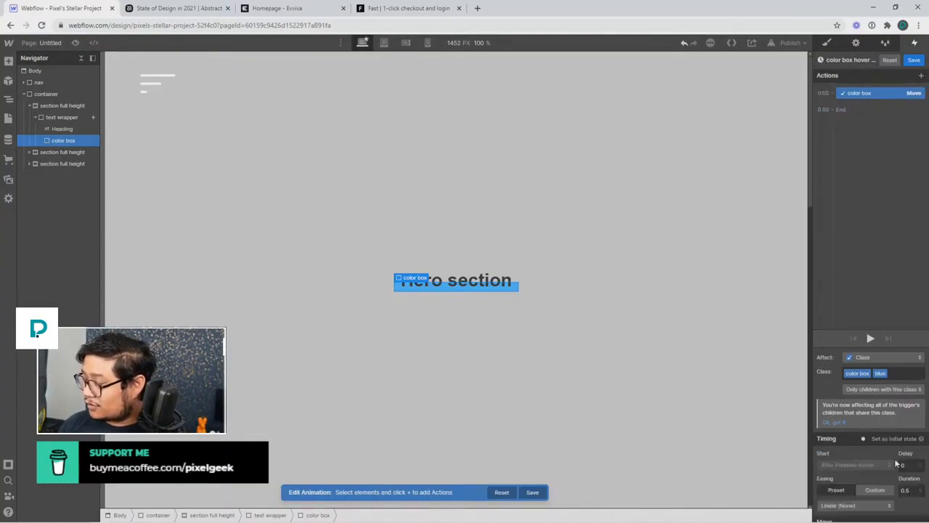
pyautogui.scroll(-1, 879, 450)
pyautogui.click(873, 450)
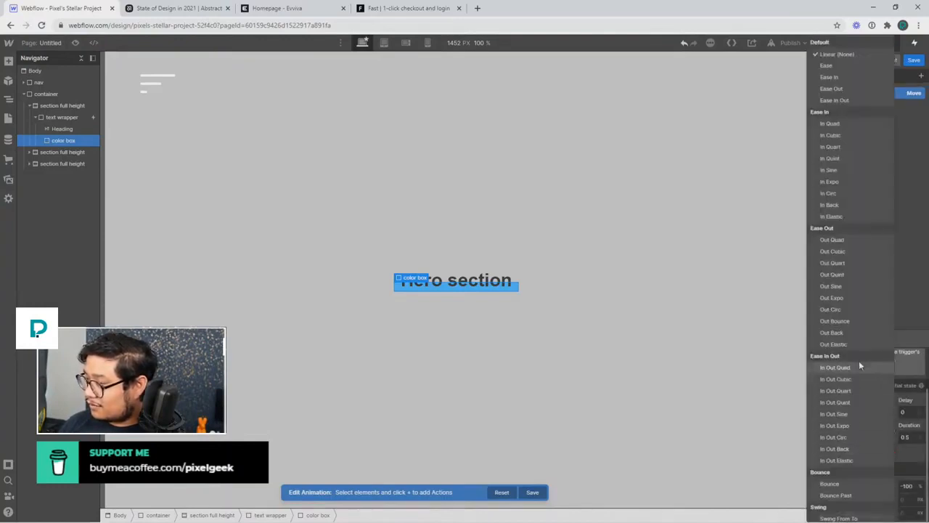
pyautogui.click(839, 264)
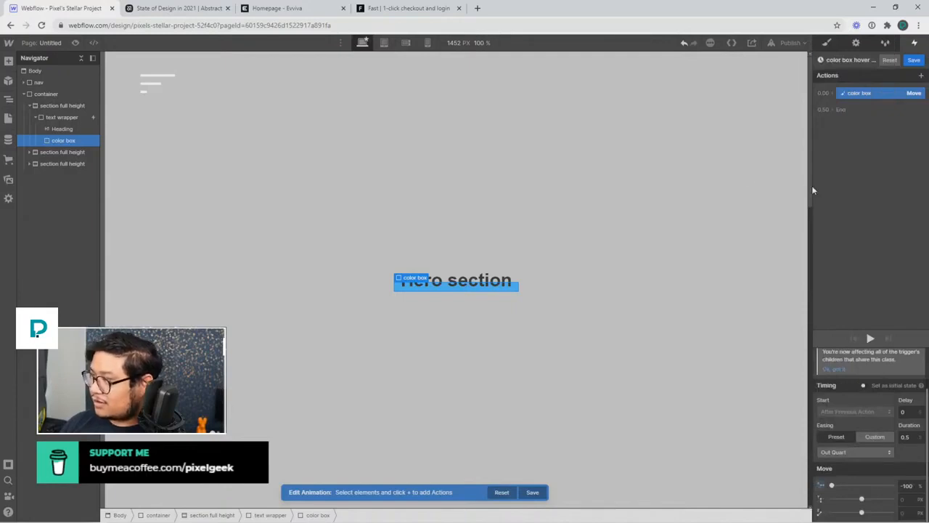
# Preview the page to test the heading's hover effect, then save the hover-out animation.
pyautogui.click(73, 43)
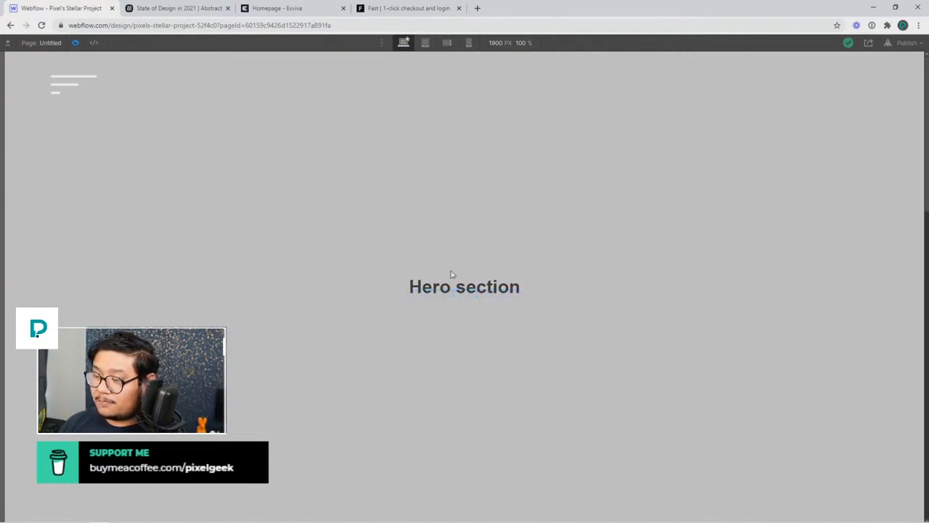
pyautogui.click(74, 45)
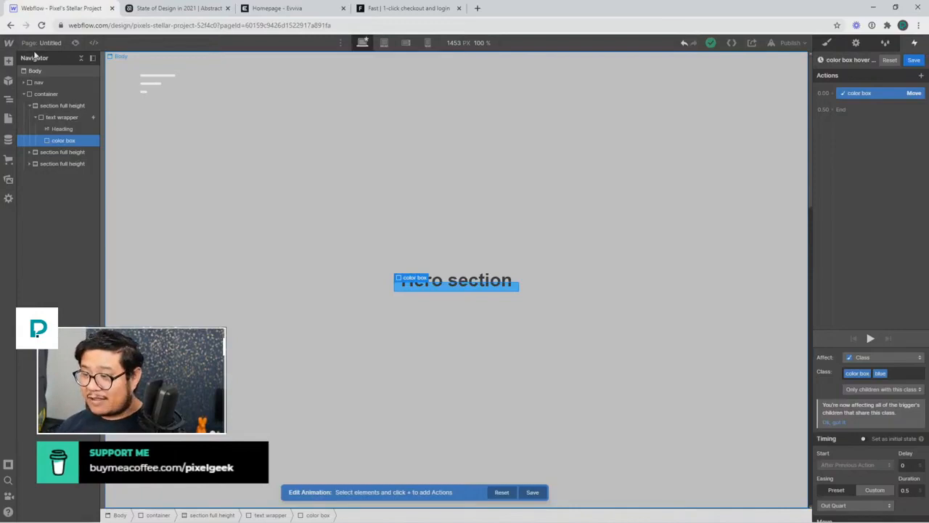
pyautogui.click(914, 60)
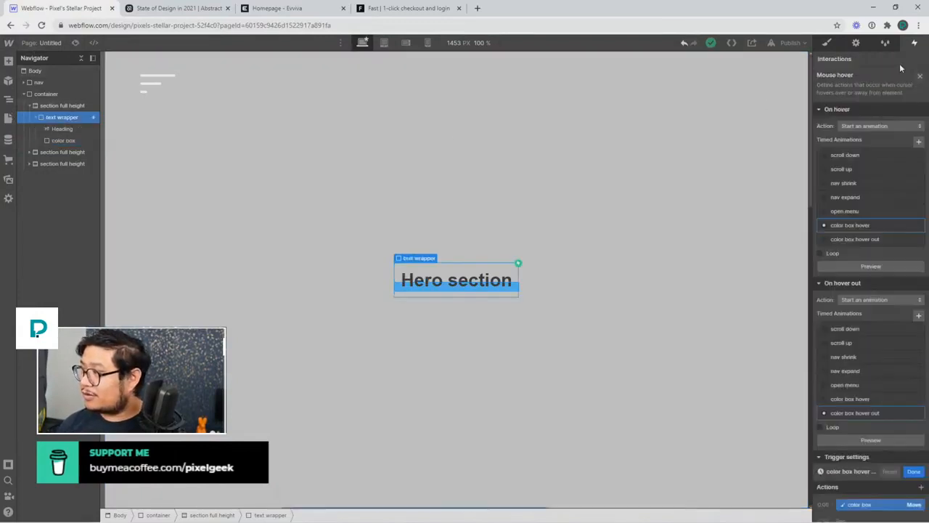
# Review the style settings of the color box and the text wrapper, and reopen the text wrapper's interactions.
pyautogui.click(827, 43)
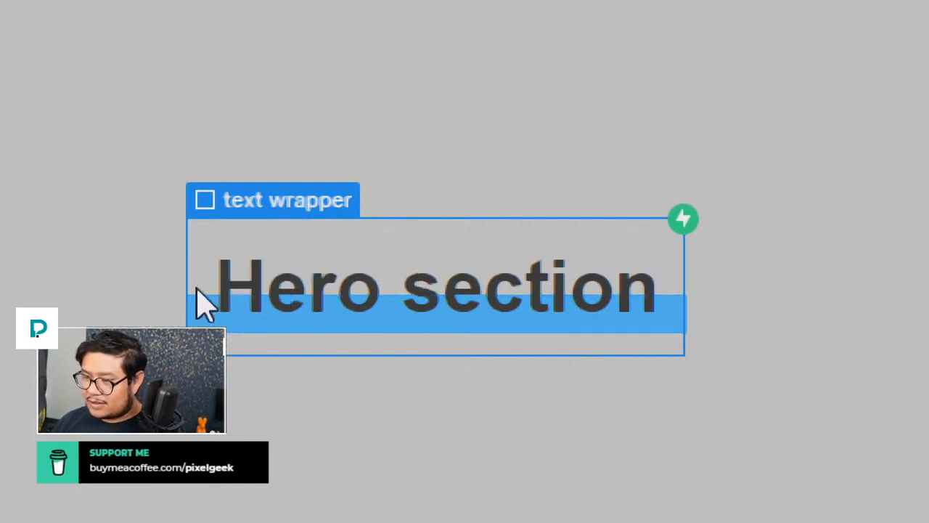
pyautogui.click(193, 320)
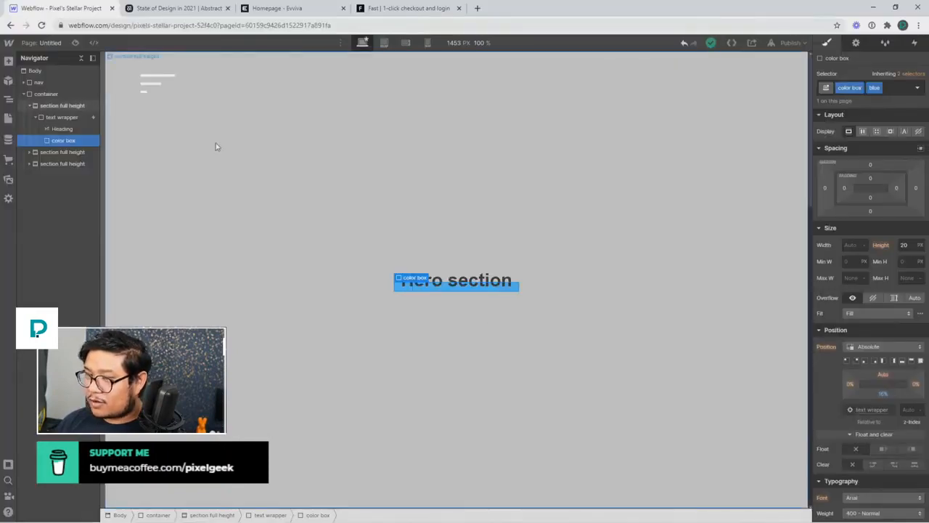
pyautogui.click(77, 119)
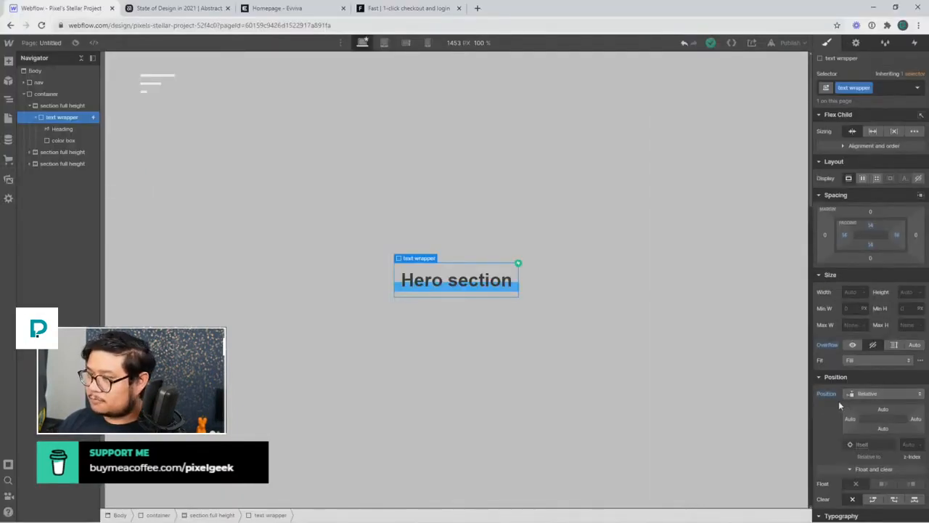
pyautogui.click(916, 43)
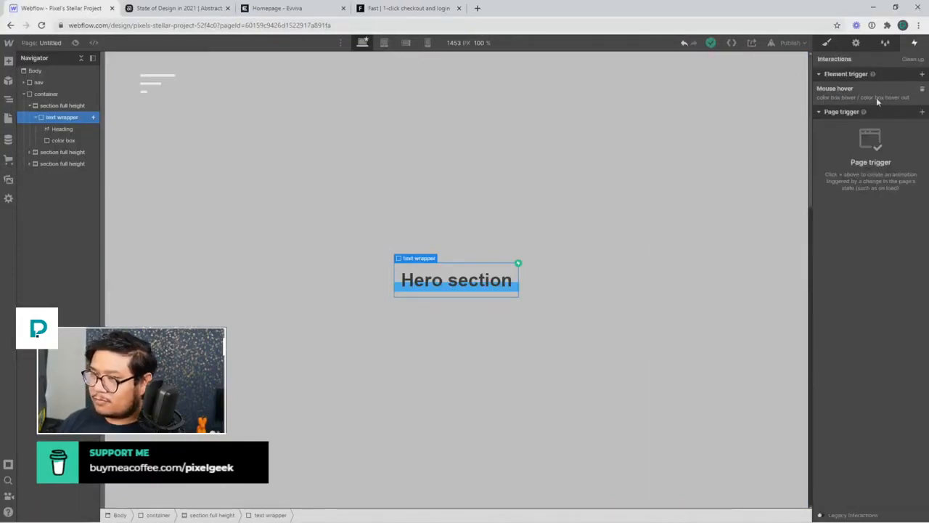